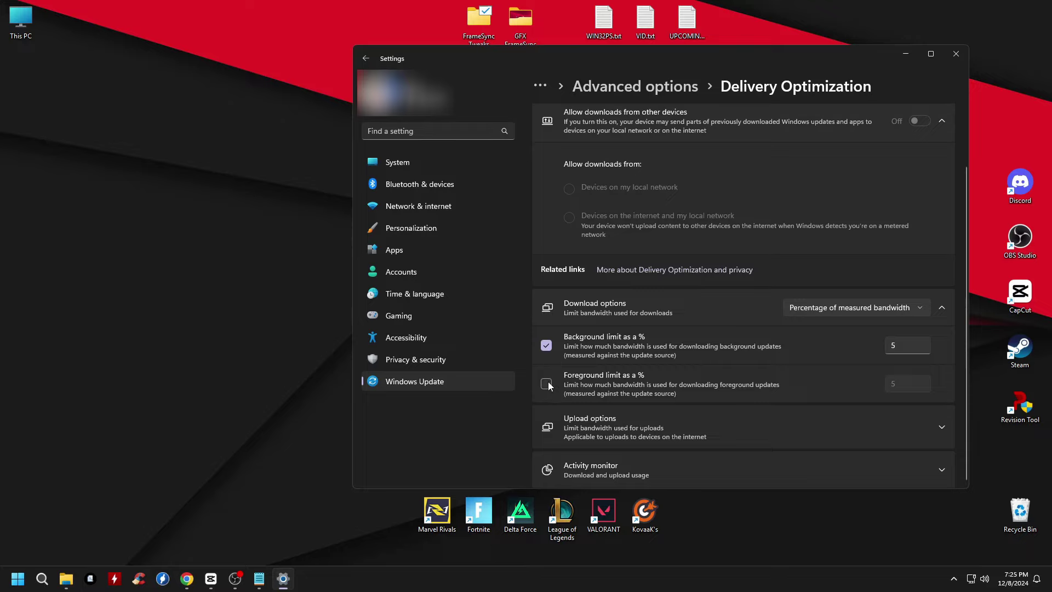
- Enable the foreground limit as a percentage of measured bandwidth in the Delivery Optimization download options
click(547, 383)
click(889, 345)
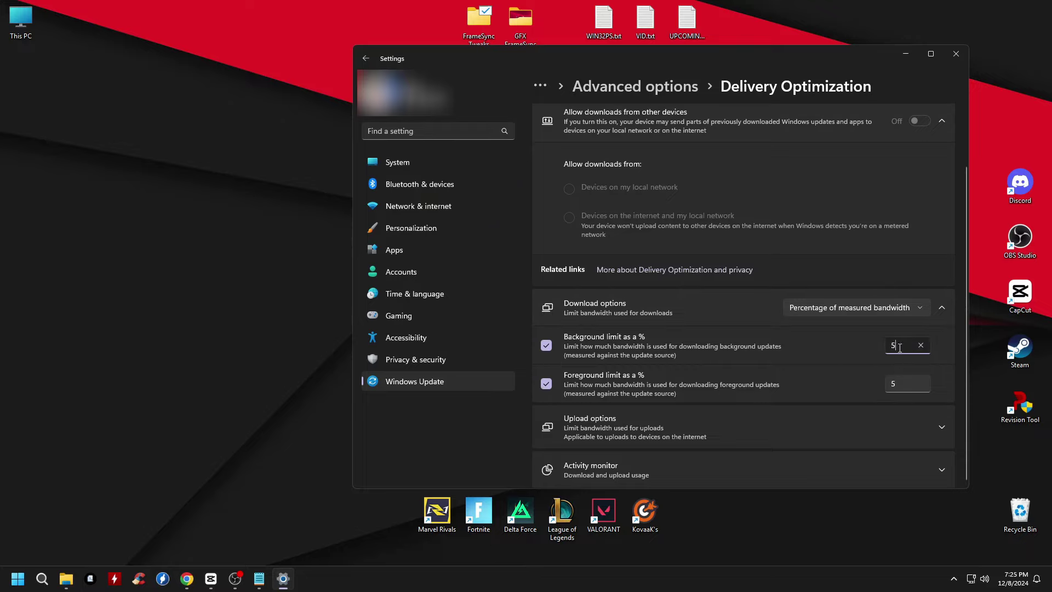
double_click(898, 387)
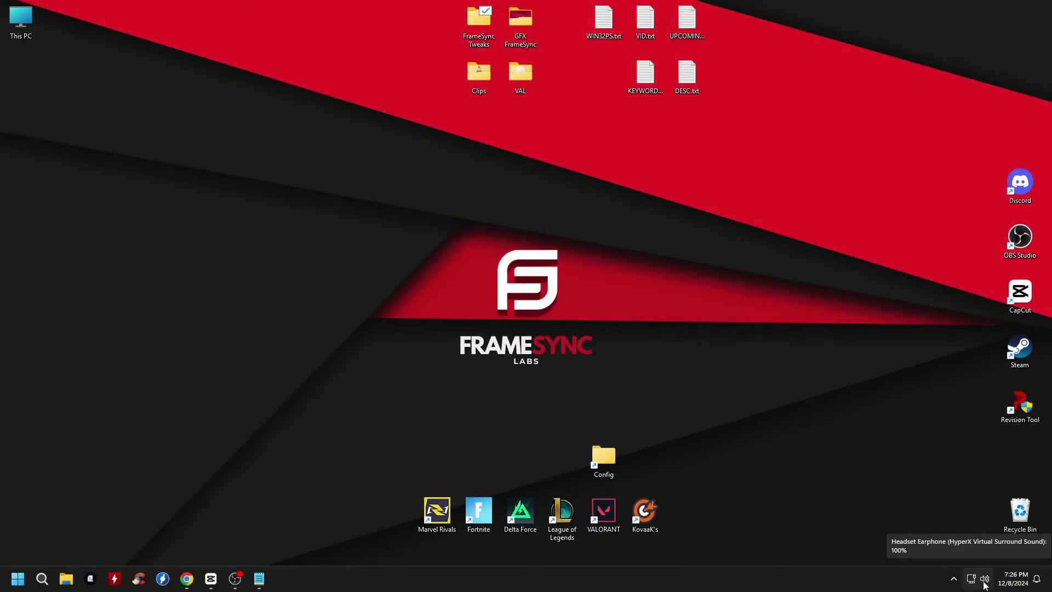
- Open the Game Mode page in the Windows gaming settings
click(985, 583)
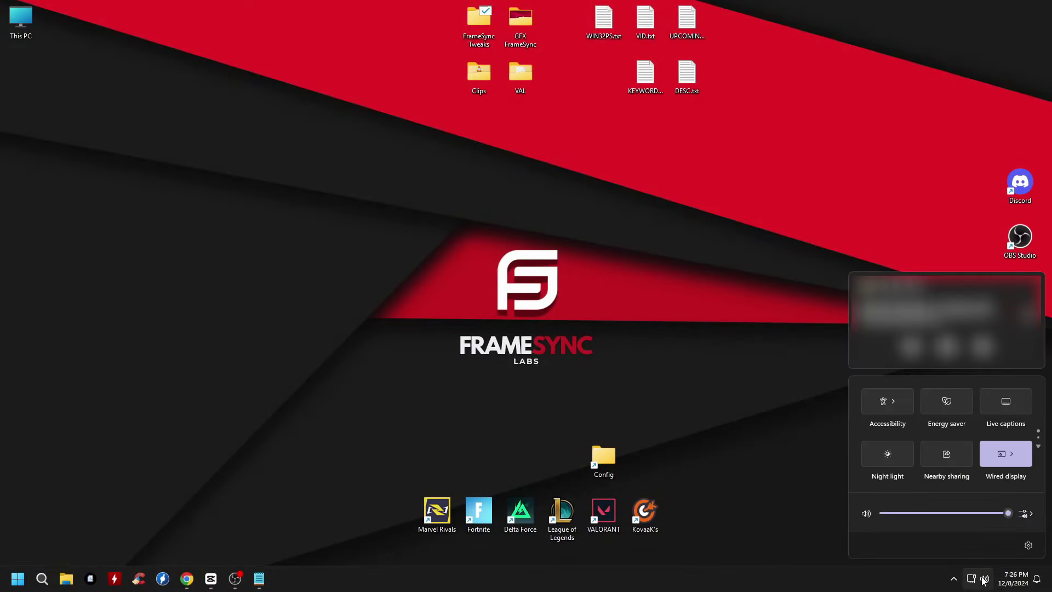
click(1029, 545)
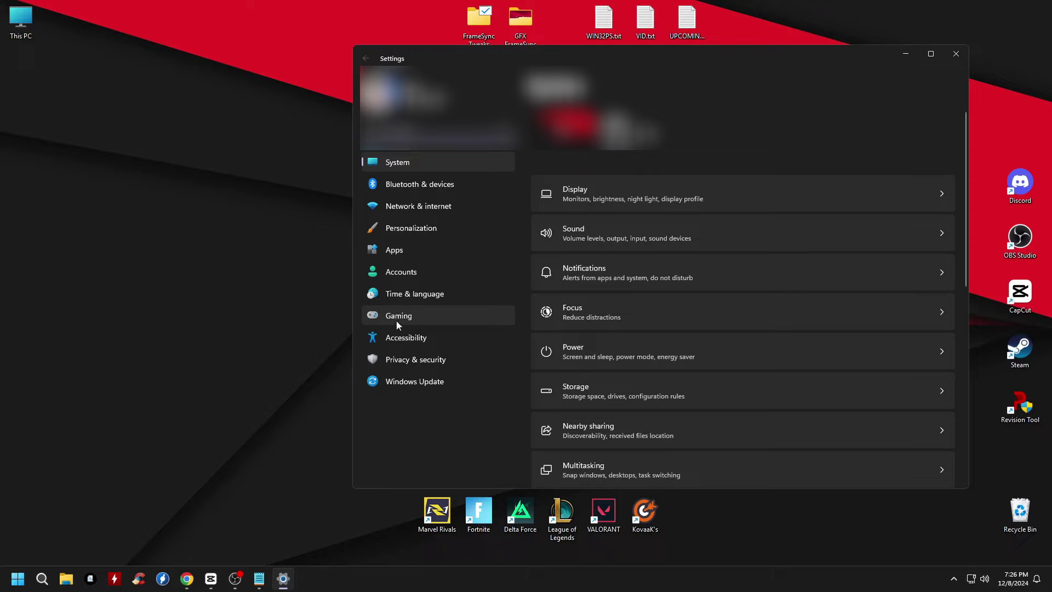
click(412, 316)
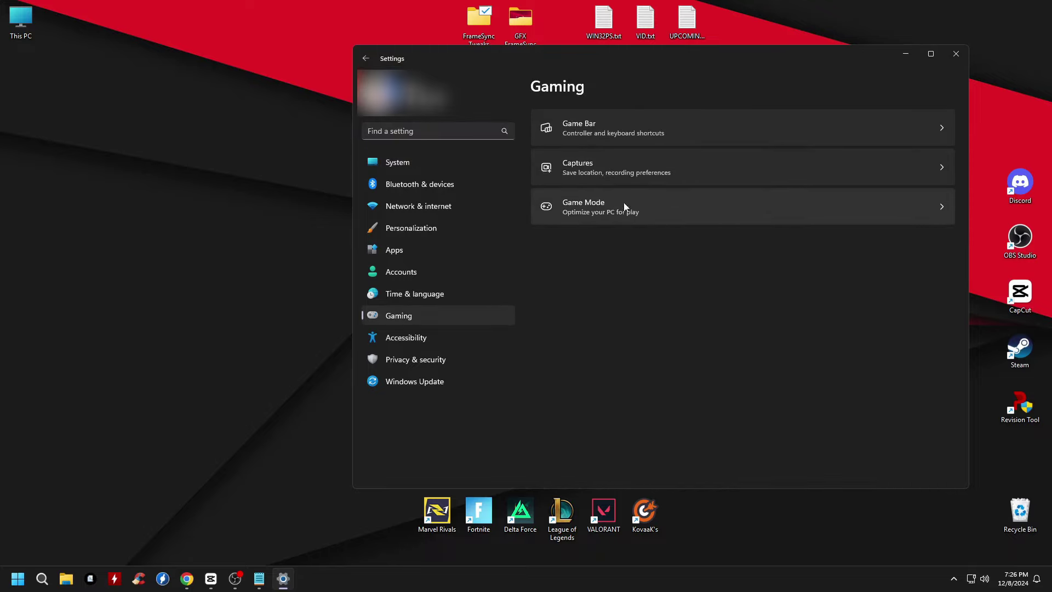
click(657, 211)
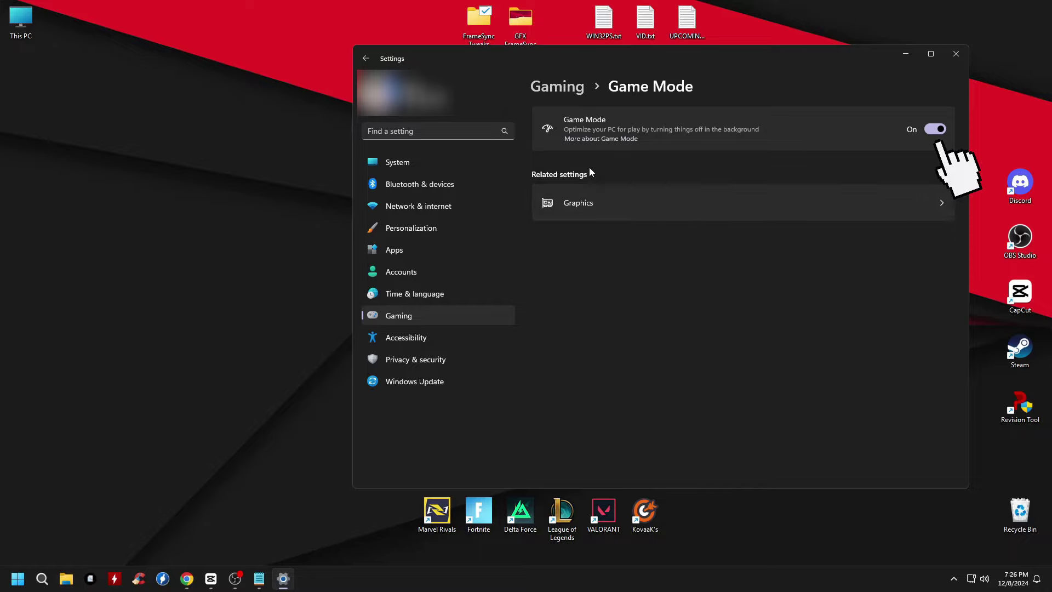
- Go to the graphics settings related to Game Mode and open the advanced graphics settings
click(596, 205)
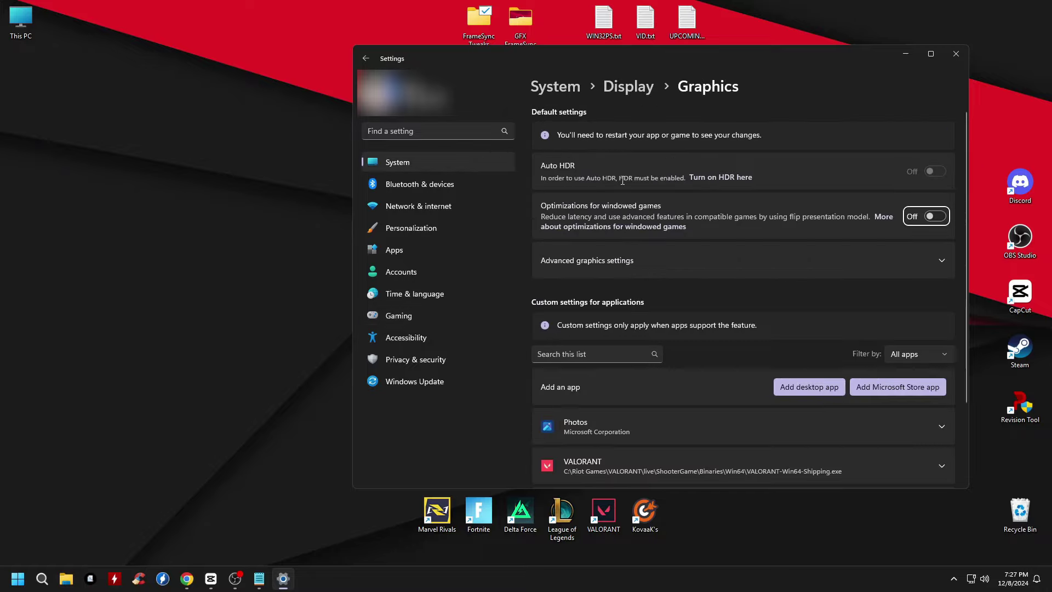
drag(648, 54, 528, 40)
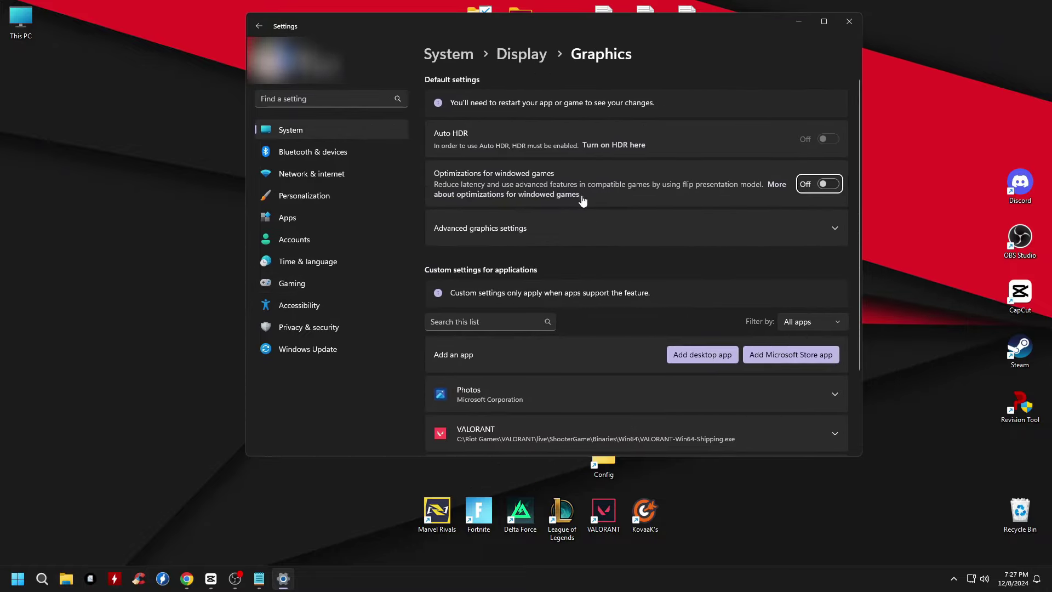
scroll(643, 130, down, 1)
click(636, 171)
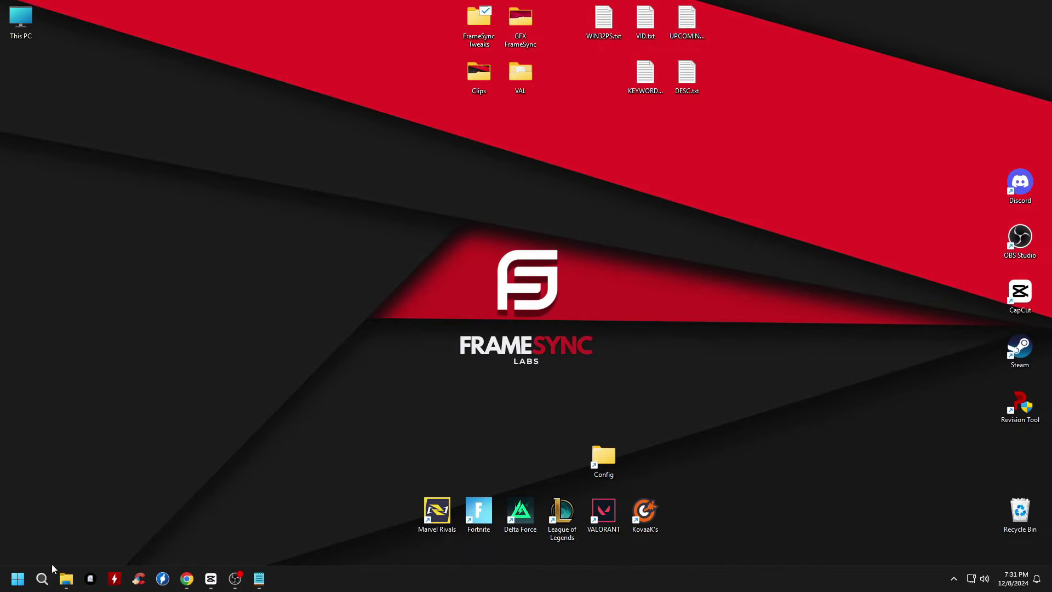
- Search Windows for regedit, run Registry Editor as administrator and allow it to make changes
click(44, 576)
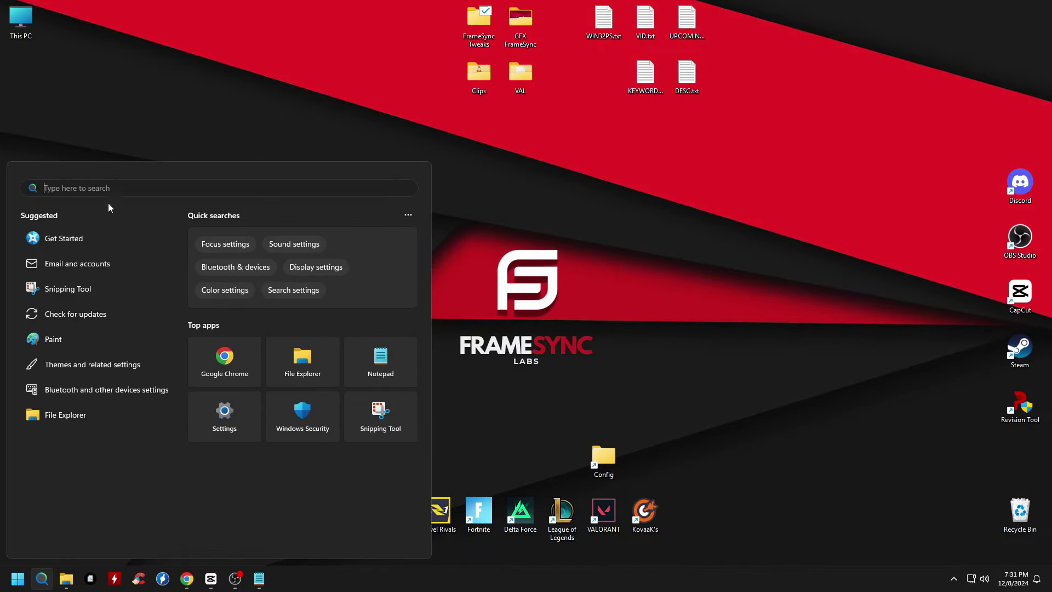
text(regedit)
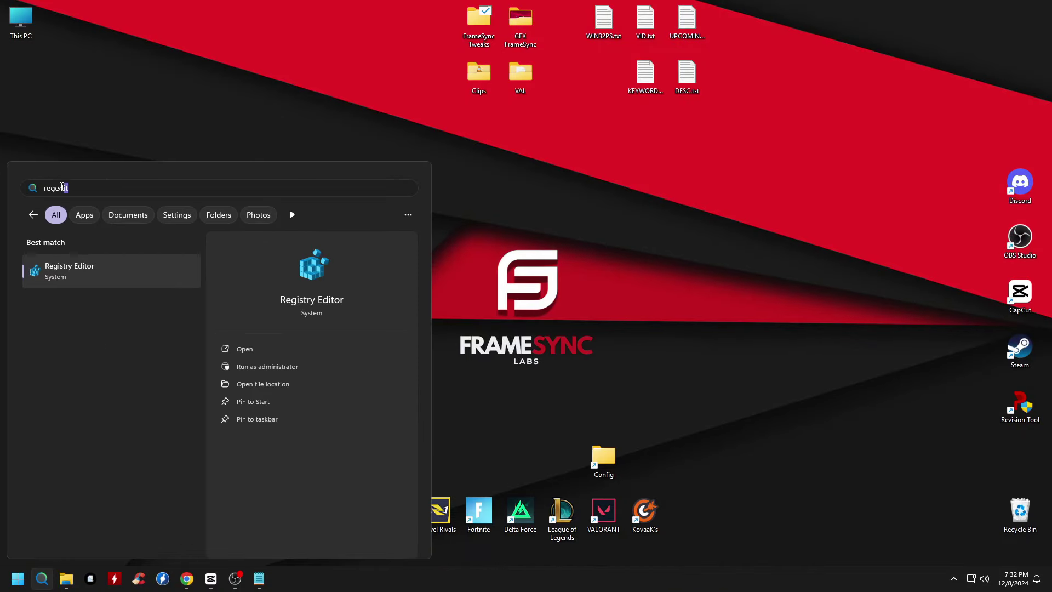
double_click(62, 187)
click(267, 366)
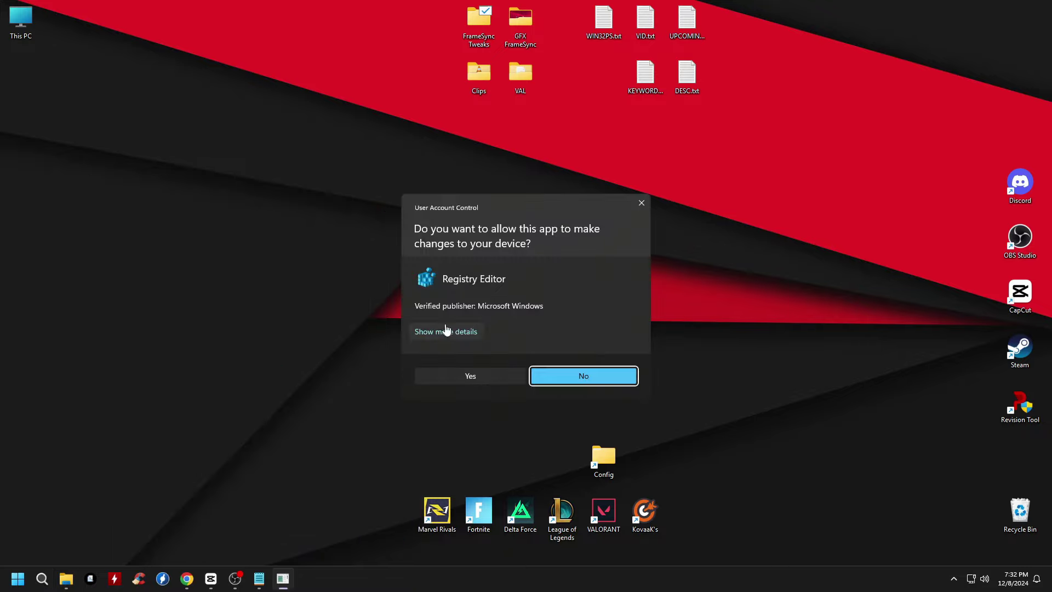
click(504, 370)
- Go to the registry key Computer\HKEY_CURRENT_USER\System\GameConfigStore
click(420, 135)
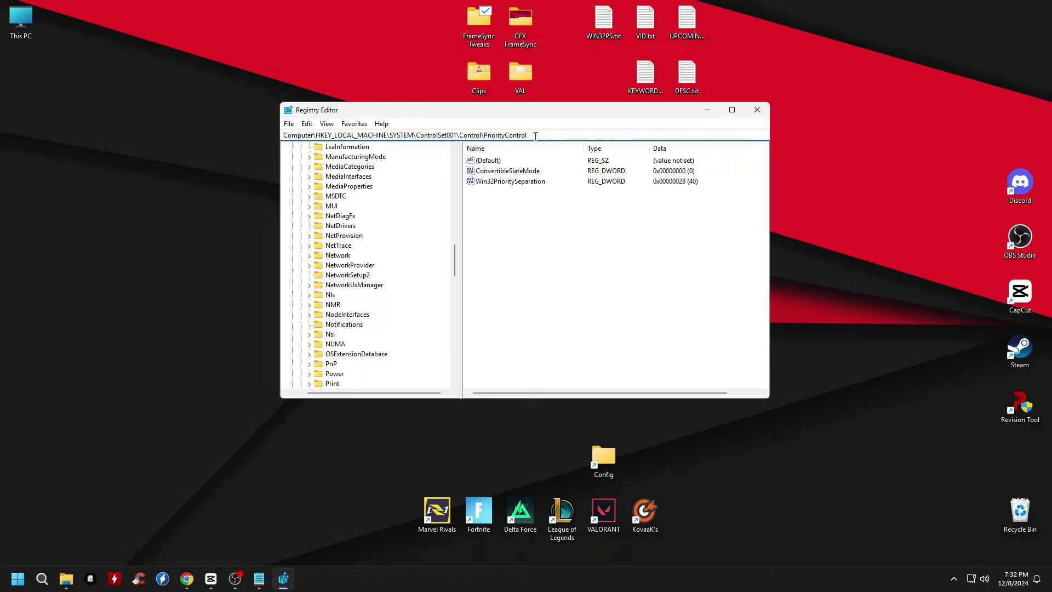
drag(535, 136, 277, 136)
right_click(335, 135)
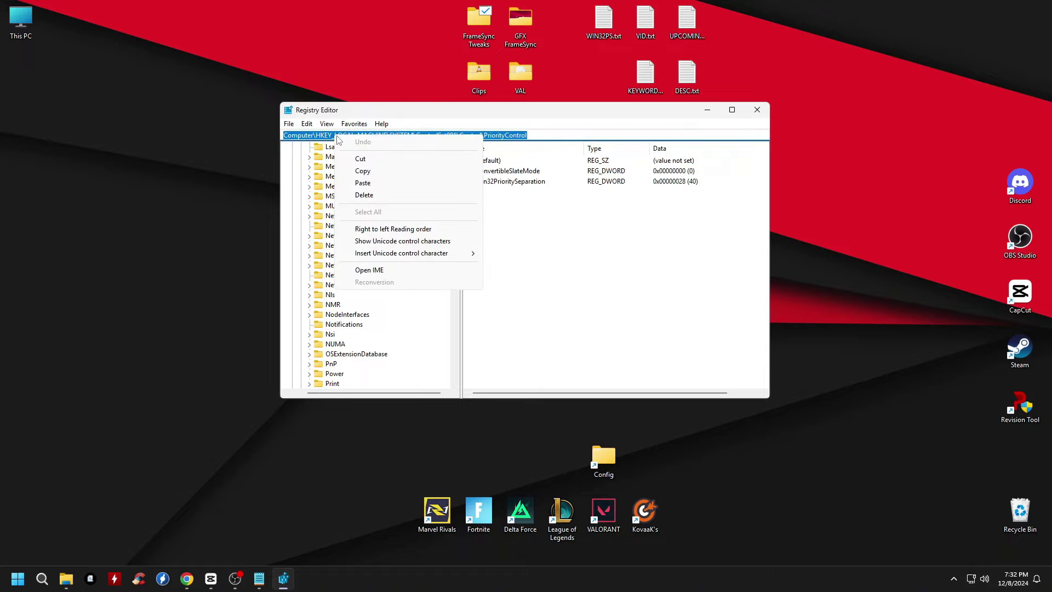
click(362, 183)
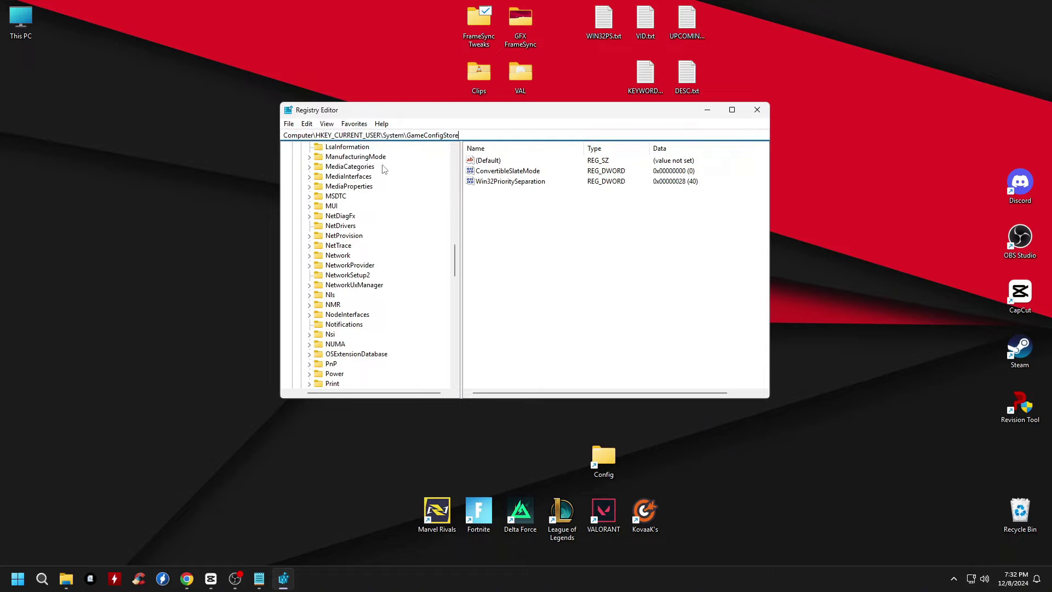
key(Return)
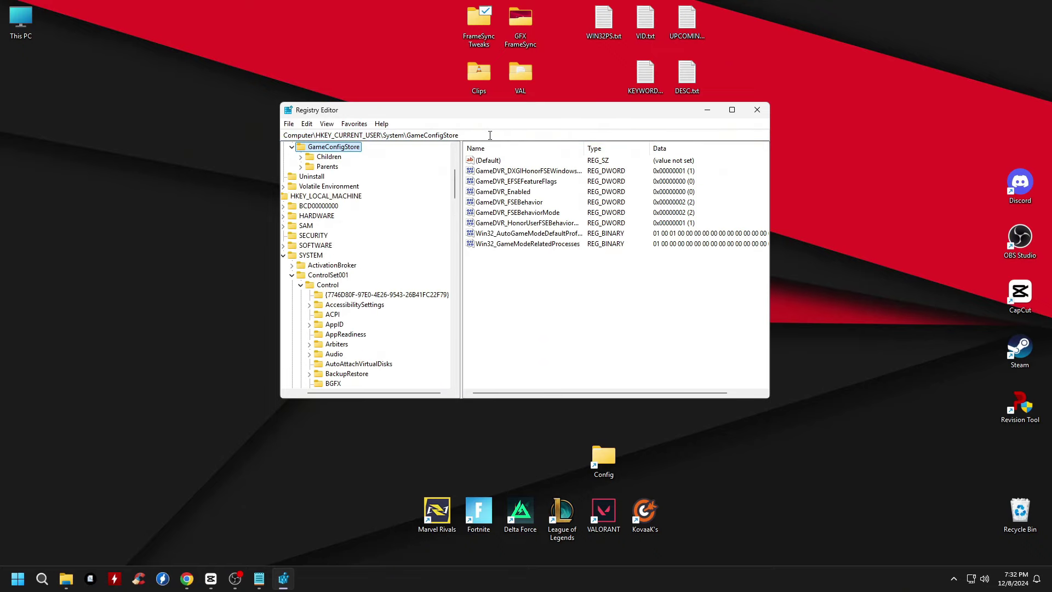
- Widen the value name column and apply value data 0 for the GameDVR_Enabled DWORD
drag(583, 160, 613, 160)
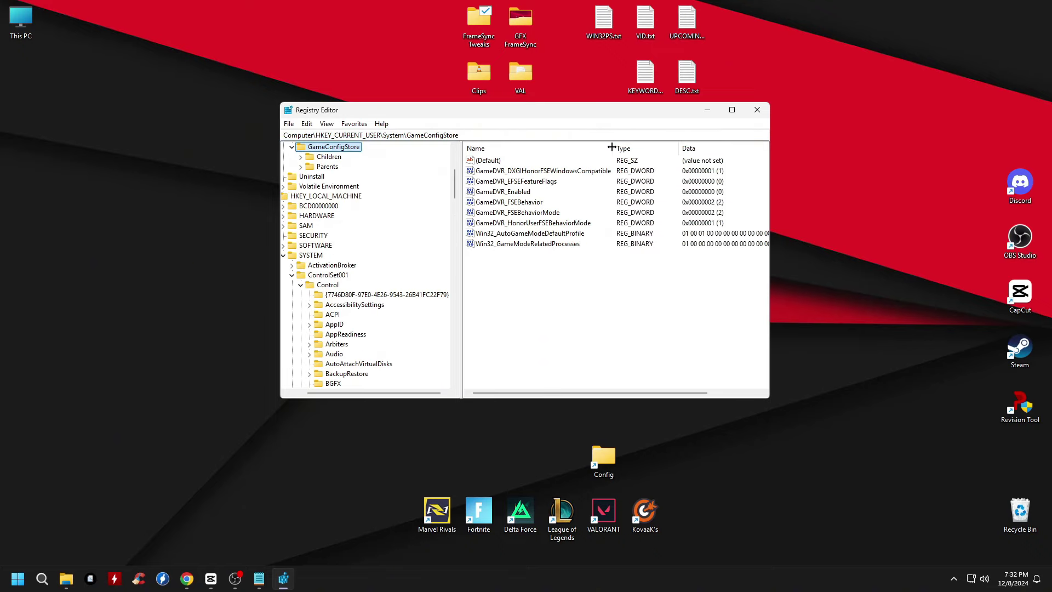
click(510, 194)
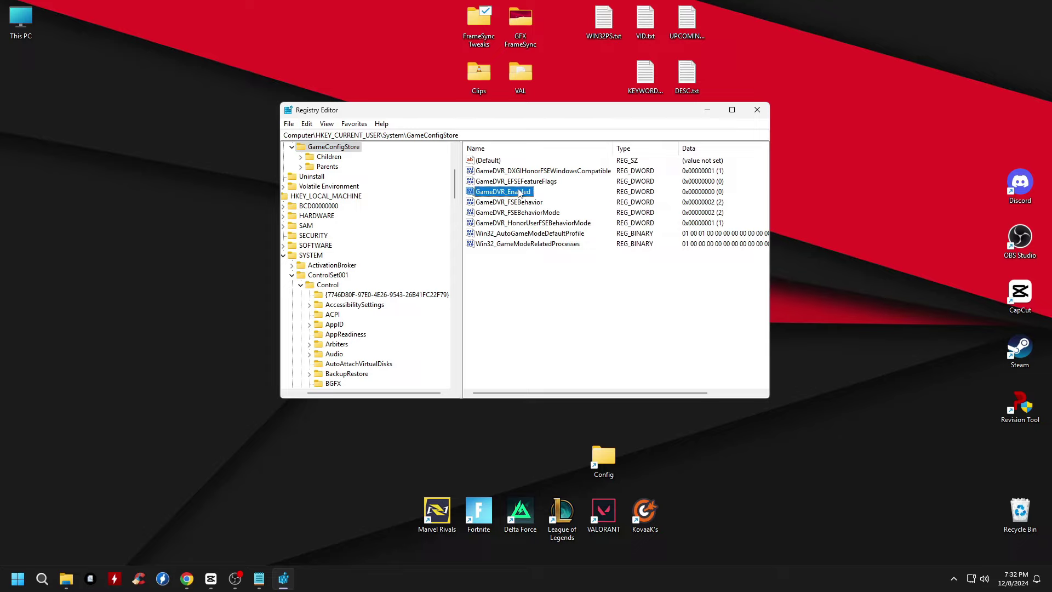
double_click(510, 192)
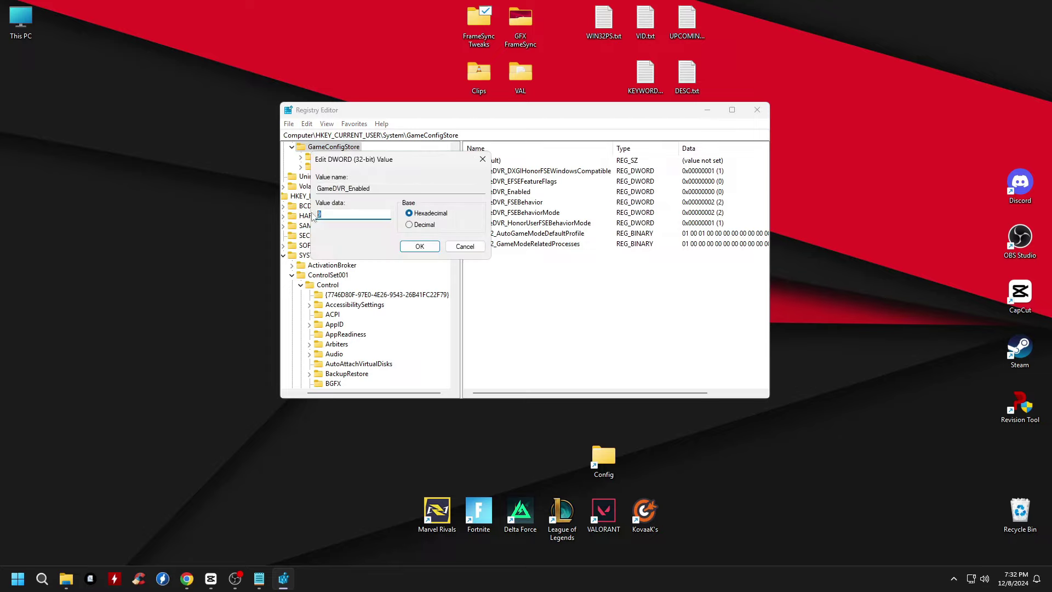
click(428, 252)
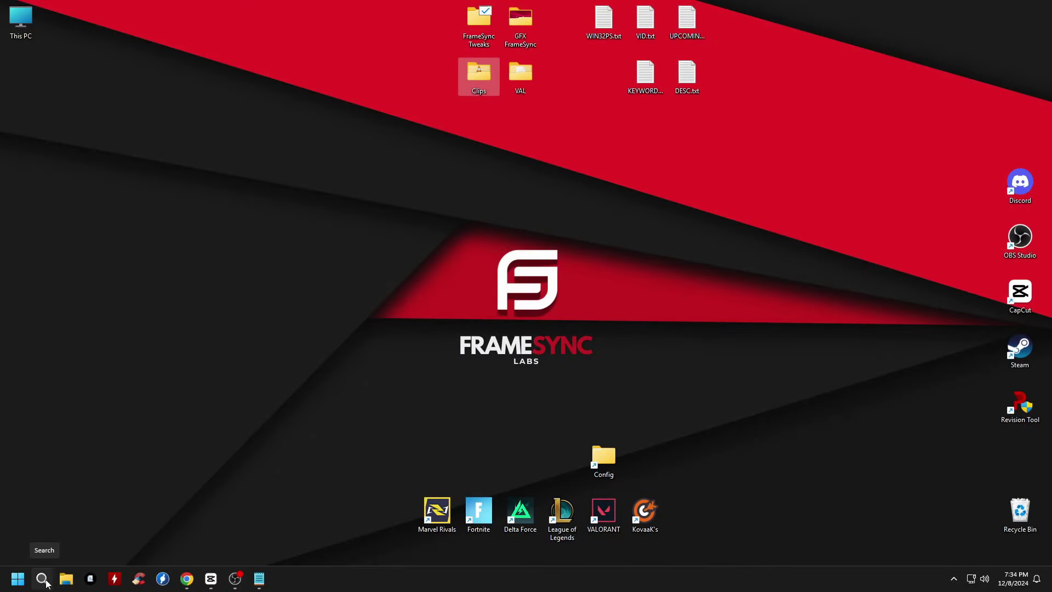
- Search Windows for gpedit.msc and run the Local Group Policy Editor as administrator
click(42, 579)
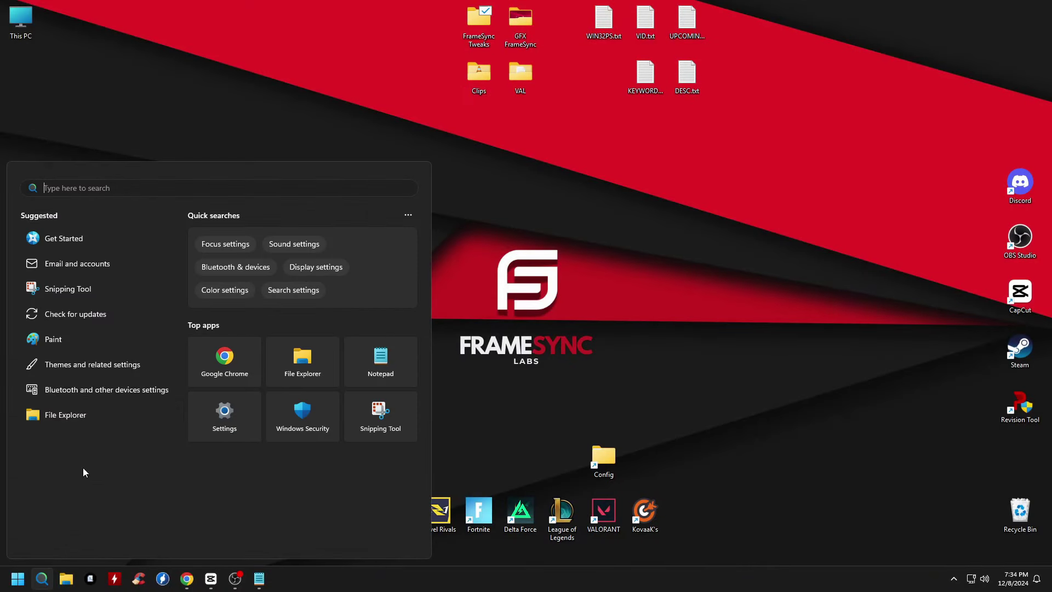
text(gp)
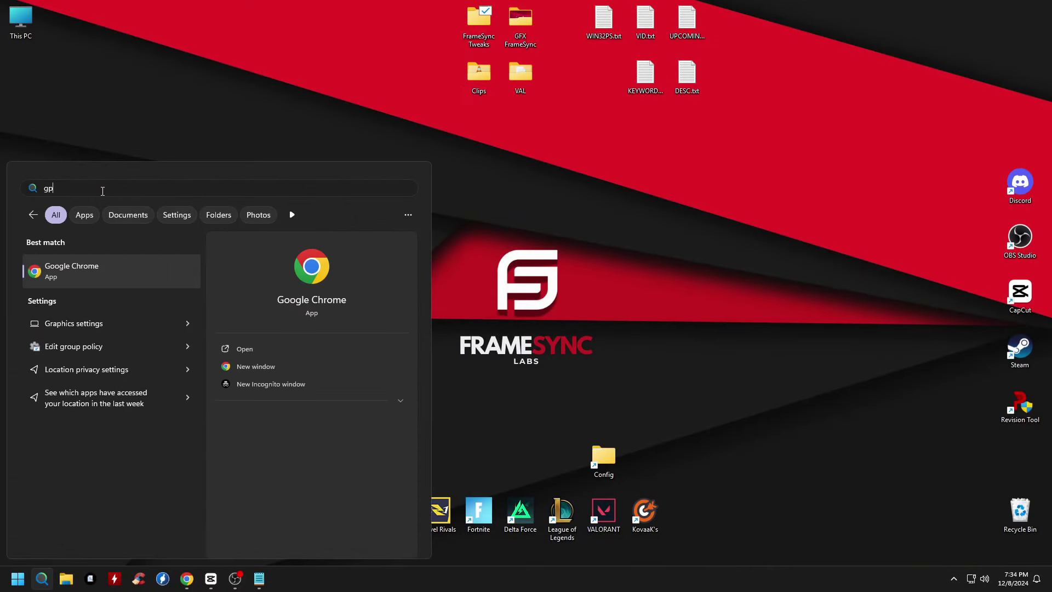
text(edit.msc)
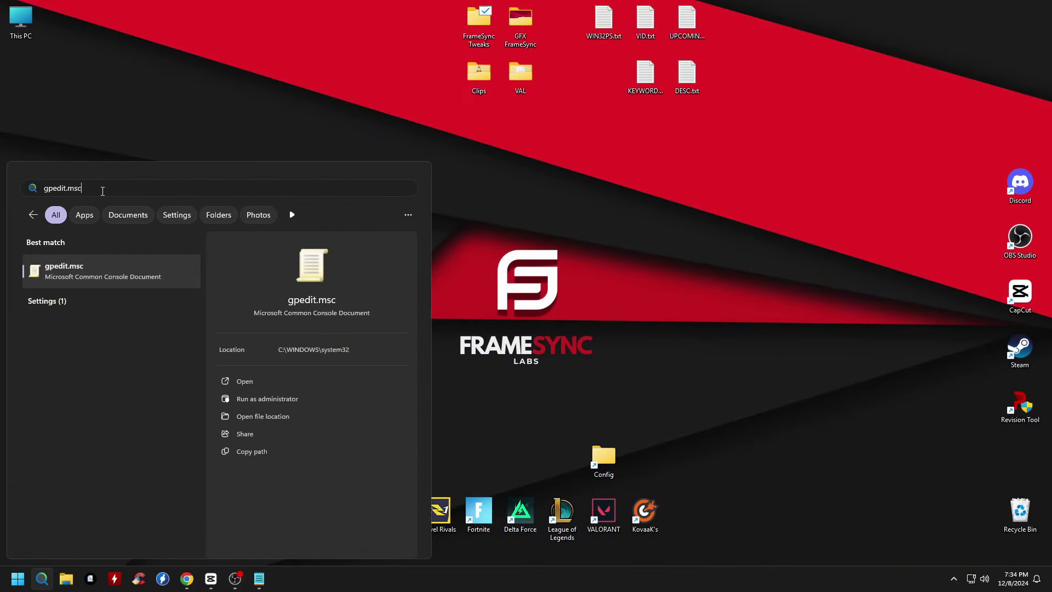
drag(102, 191, 40, 190)
click(288, 401)
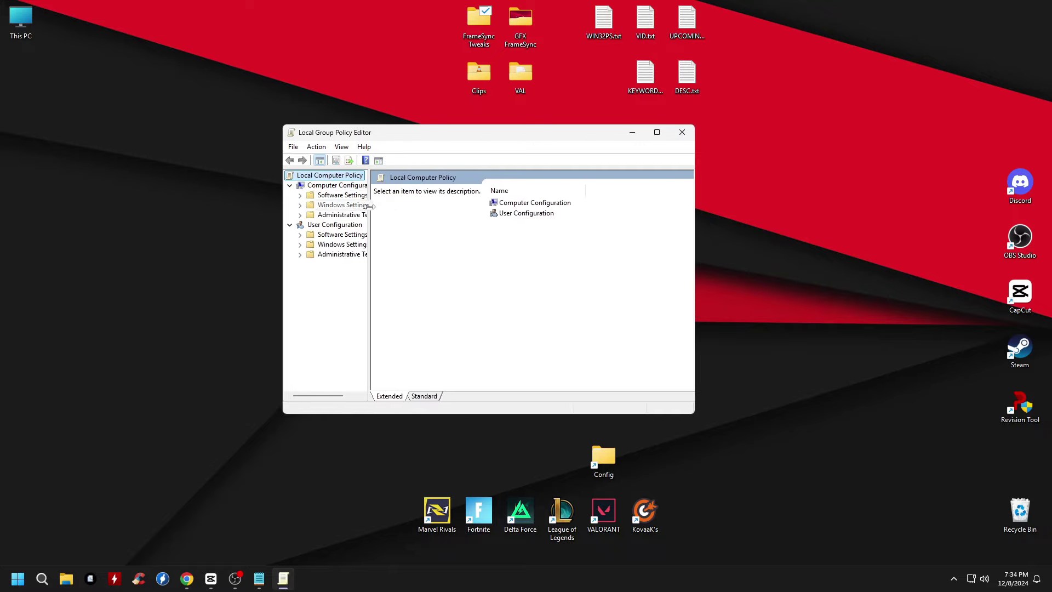
- Open the App Privacy policies under Computer Configuration, Administrative Templates, Windows Components, and maximize the editor
drag(370, 206, 433, 208)
click(344, 215)
click(301, 215)
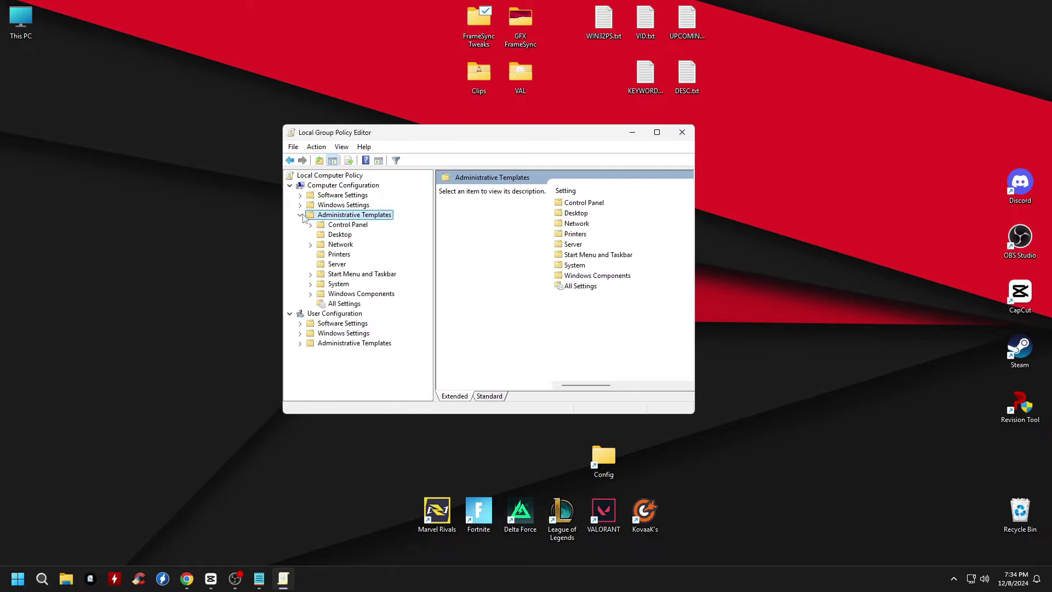
click(361, 295)
click(310, 294)
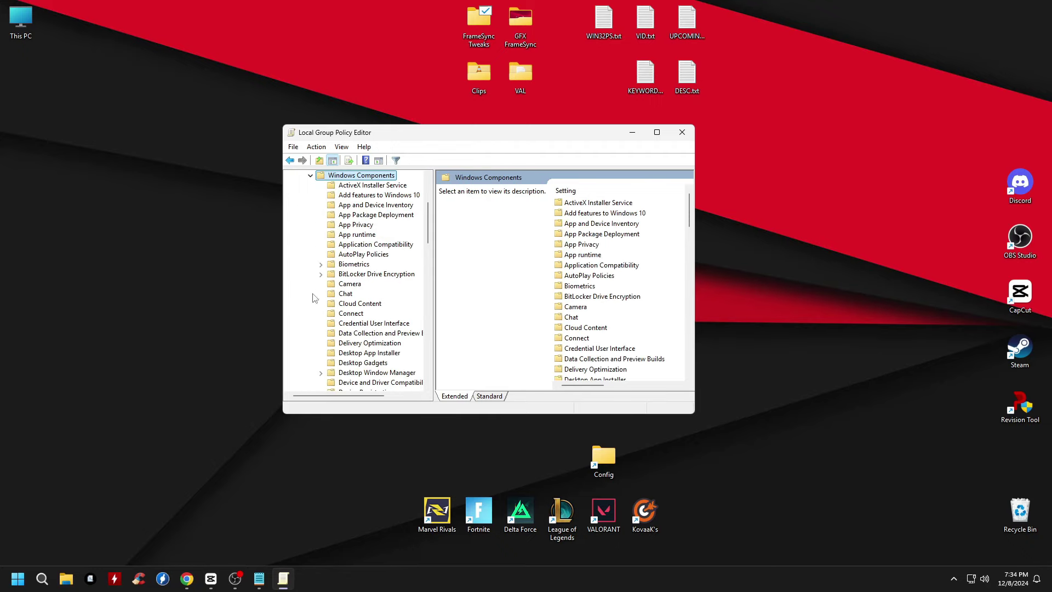
scroll(359, 210, down, 1)
click(358, 207)
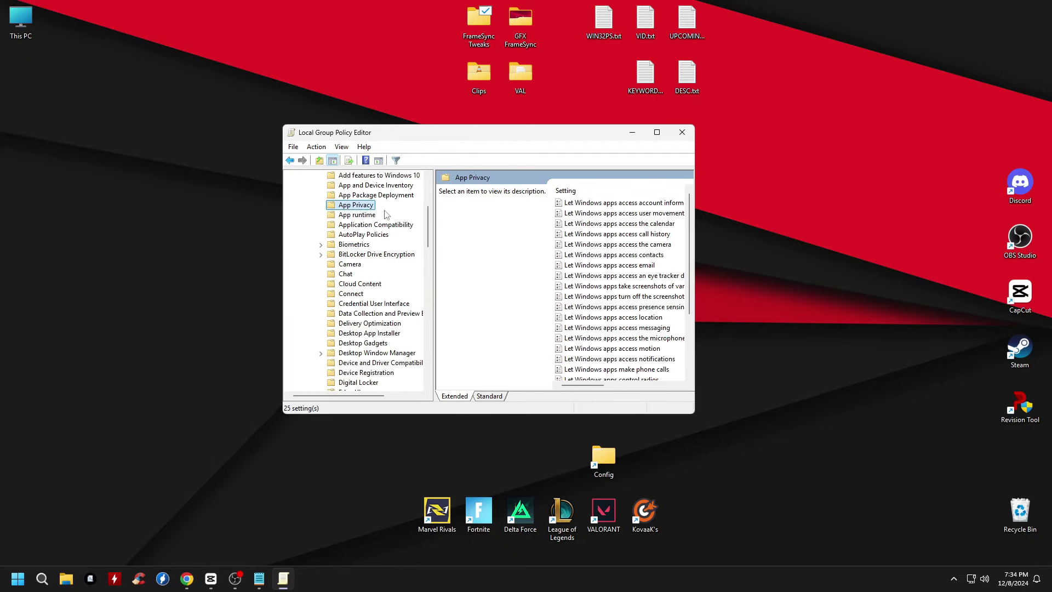
click(657, 133)
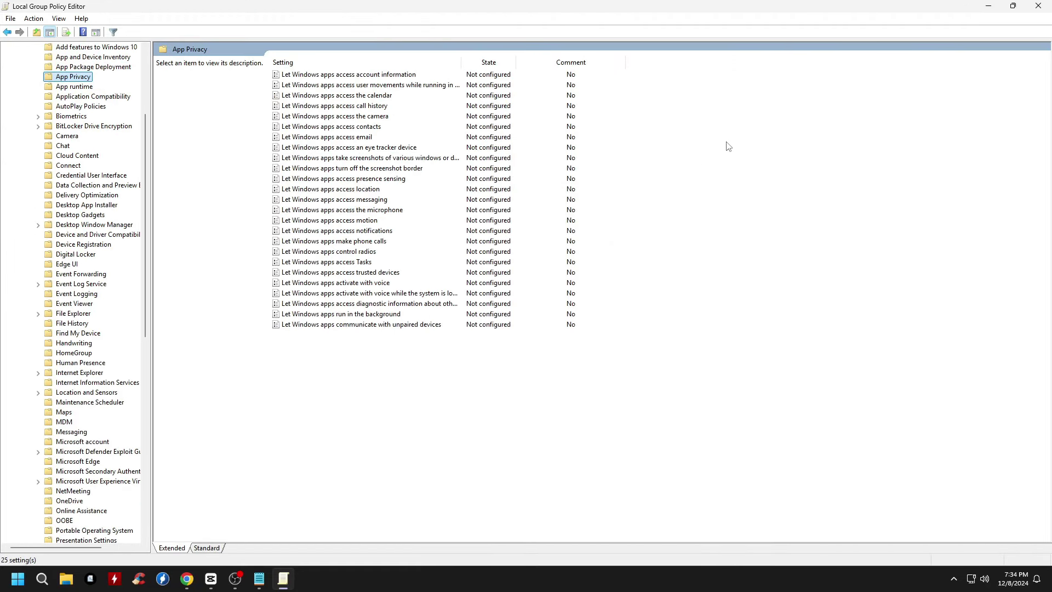
- Set the "Let Windows apps run in the background" policy to Disabled and close the policy editor
click(353, 314)
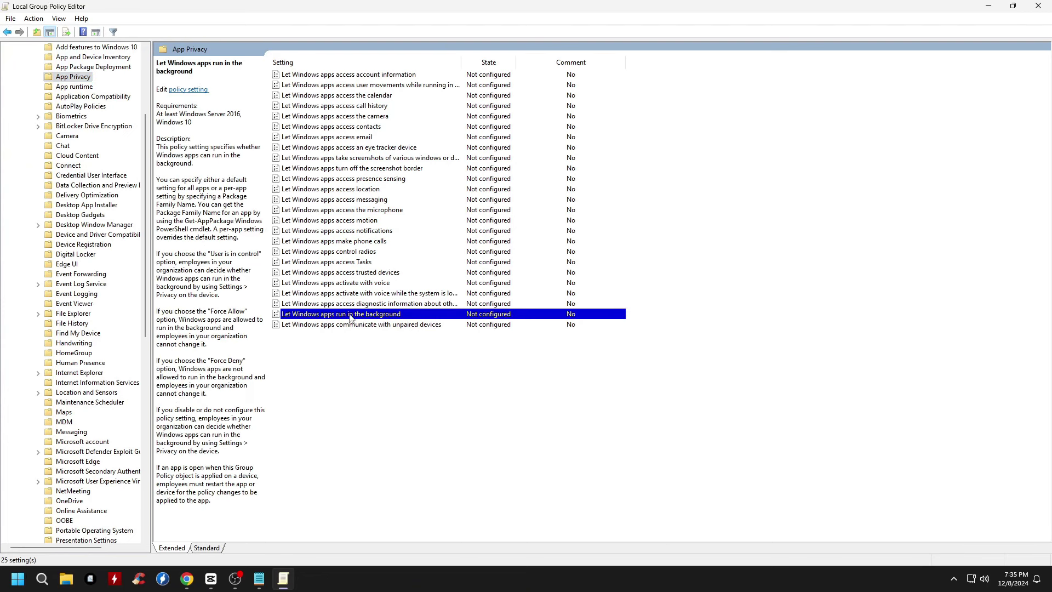
double_click(386, 315)
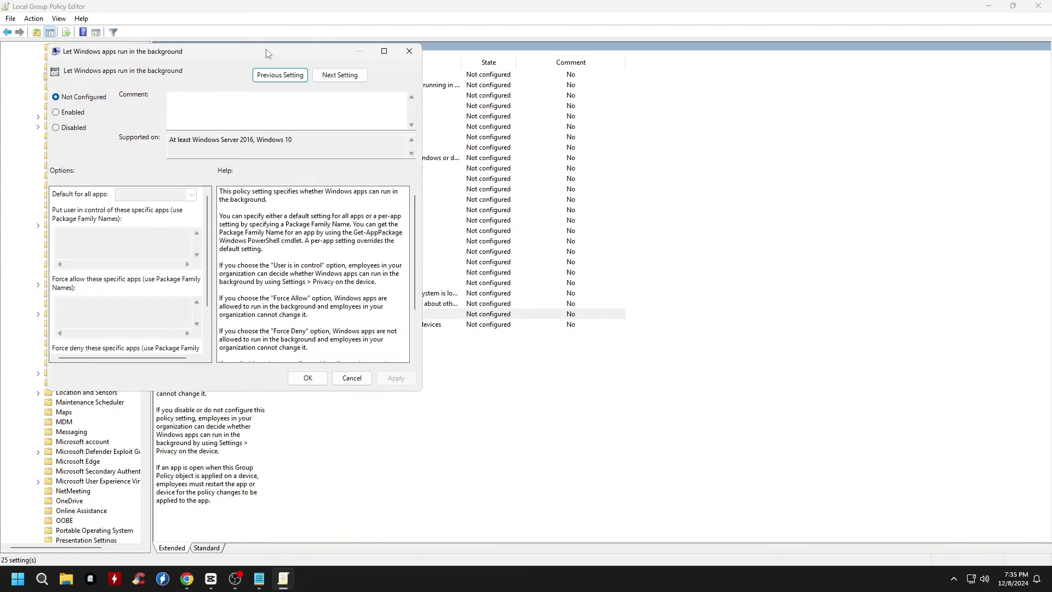
drag(268, 53, 690, 102)
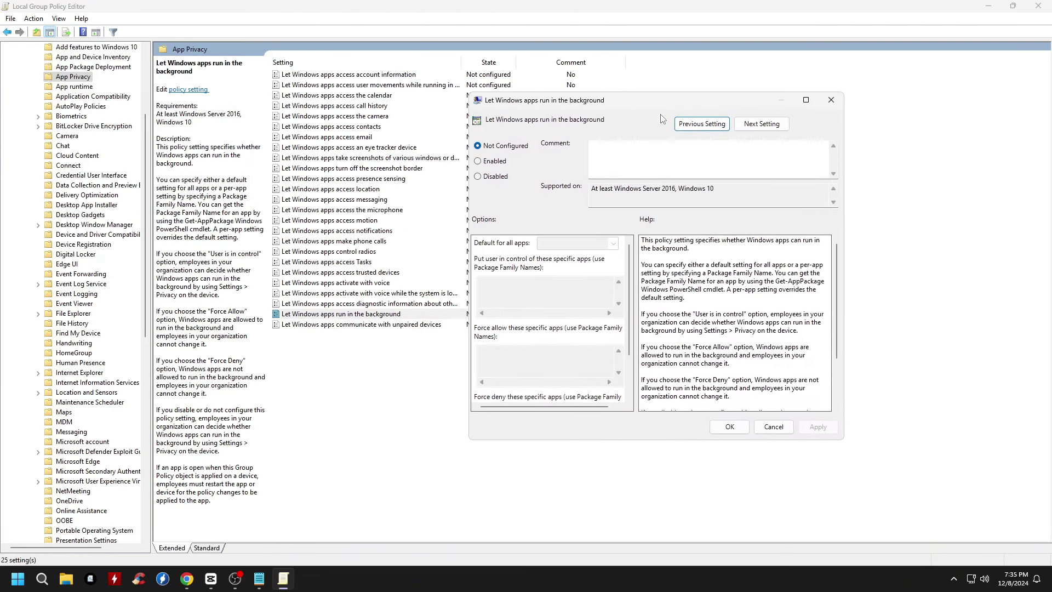
click(479, 177)
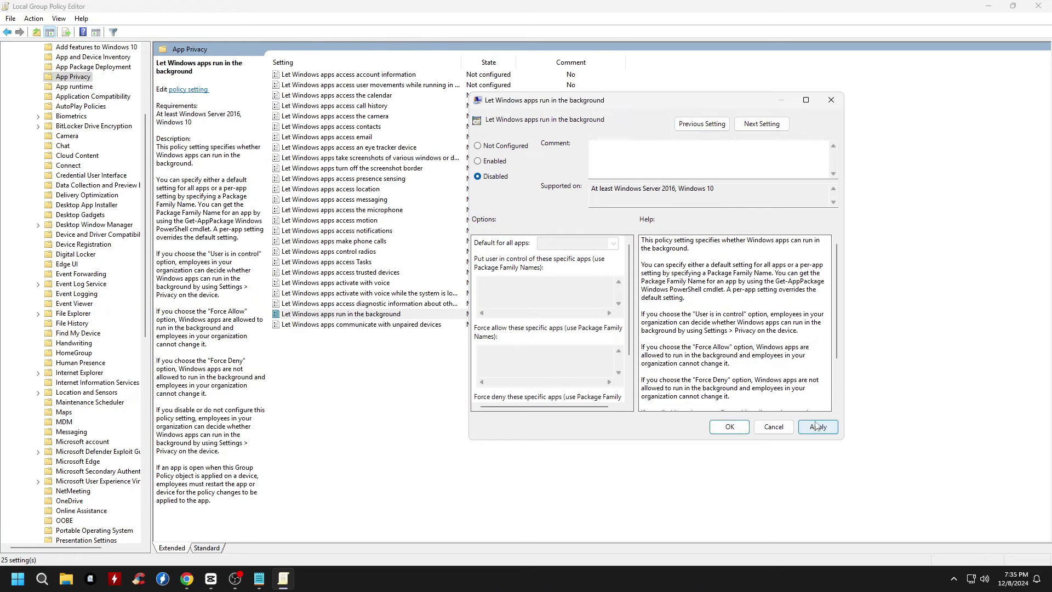
click(817, 426)
click(730, 427)
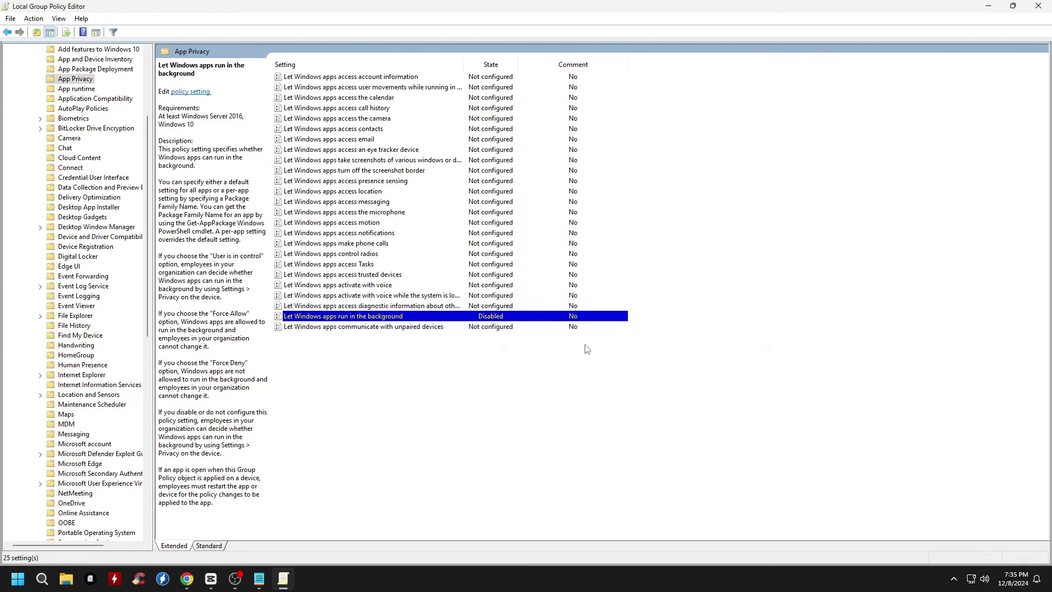
click(1039, 6)
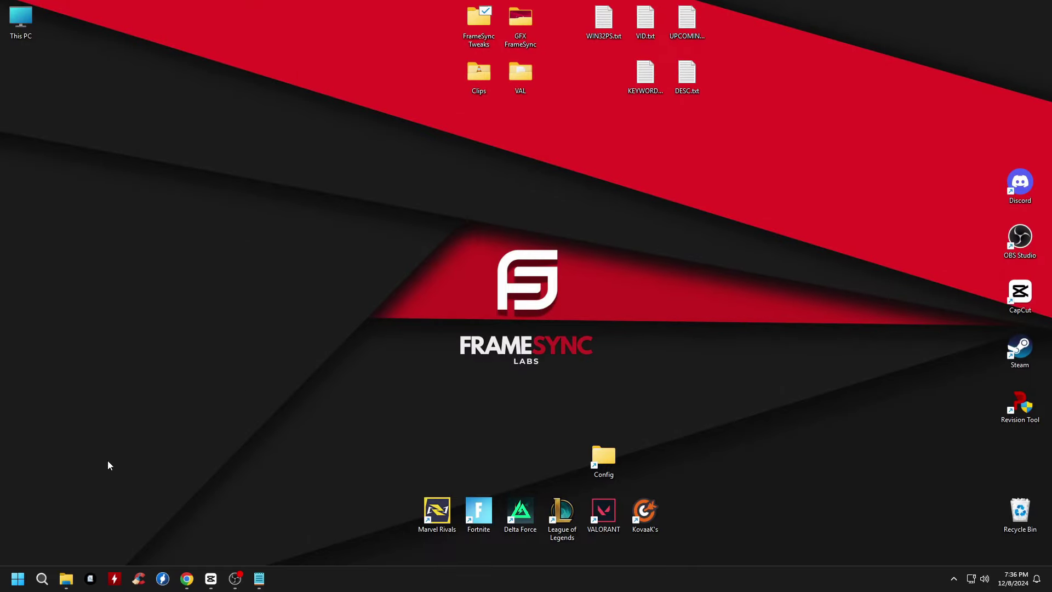
- Search Windows for "services" and open the Services console
click(42, 584)
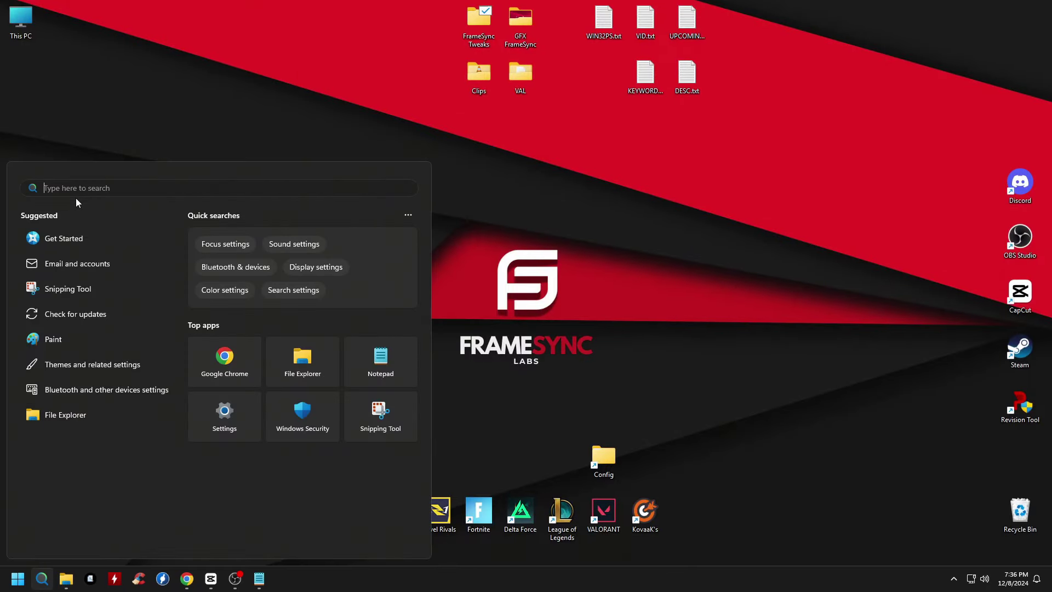
text(services)
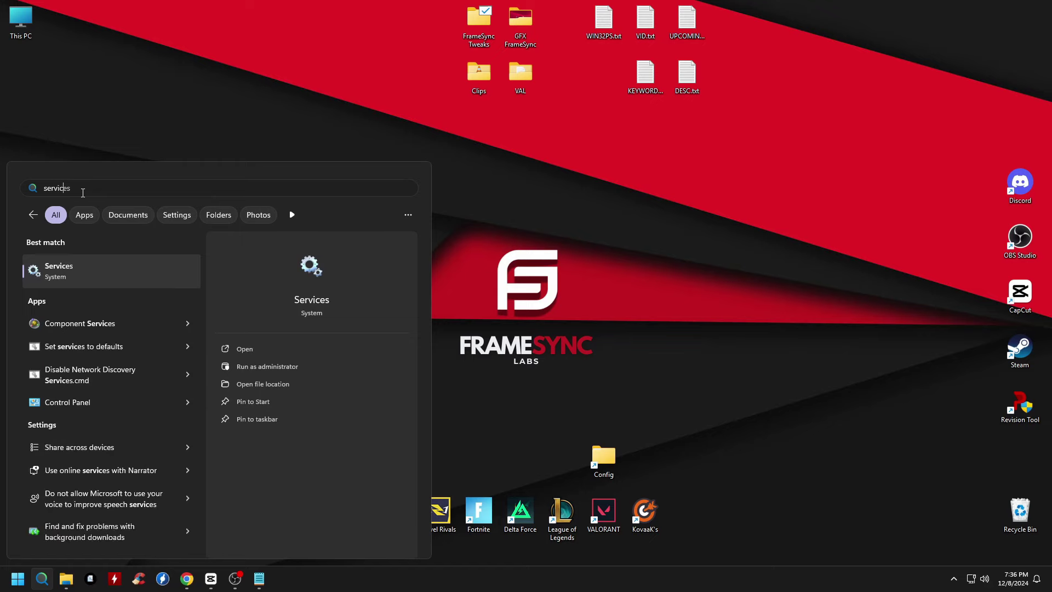
double_click(93, 192)
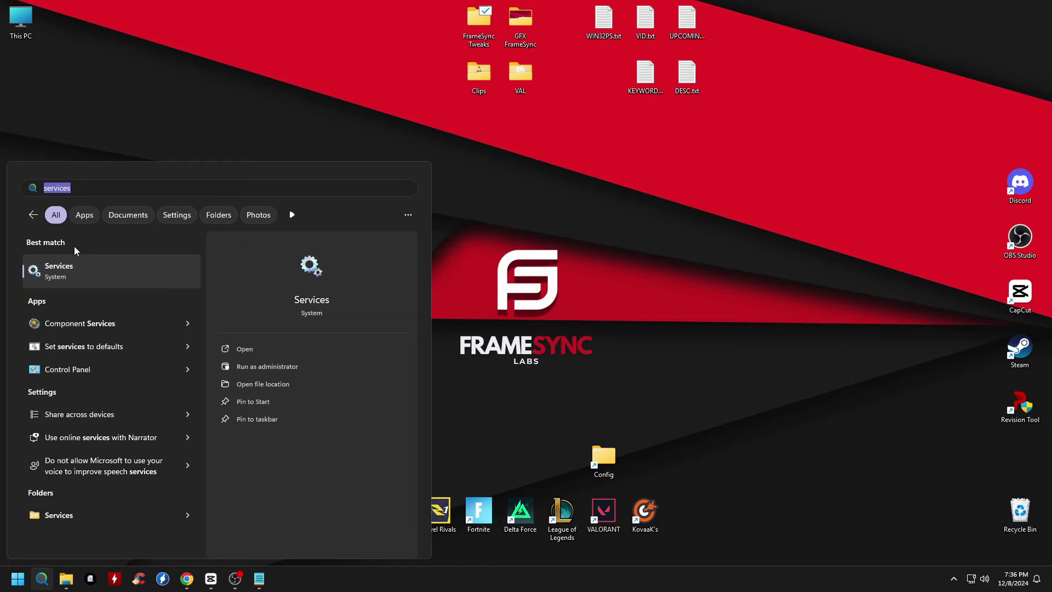
click(110, 274)
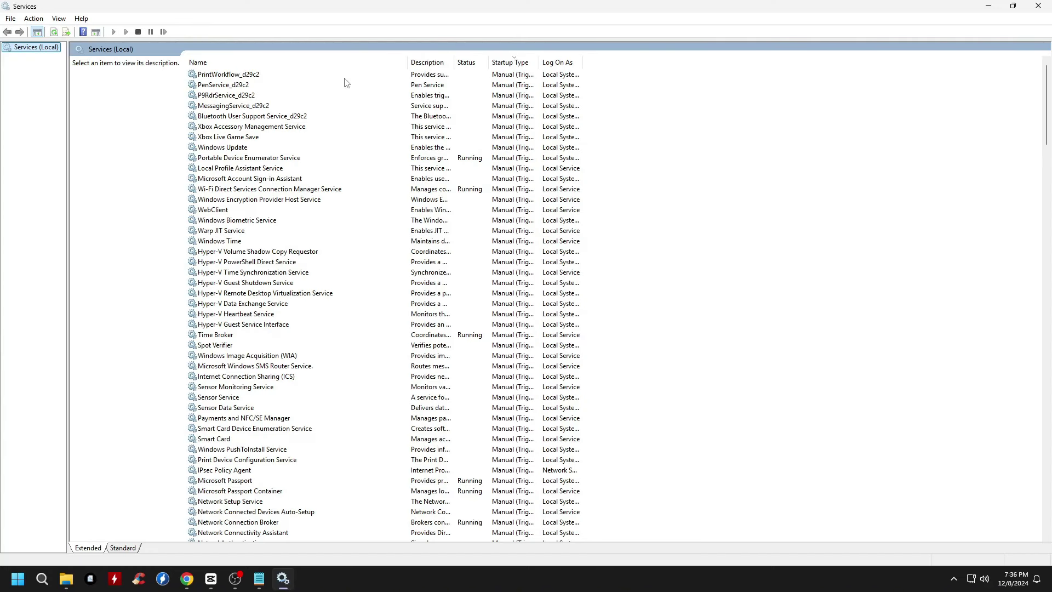
- Locate Human Interface Device Service in the services list and open its properties
click(242, 109)
key(h)
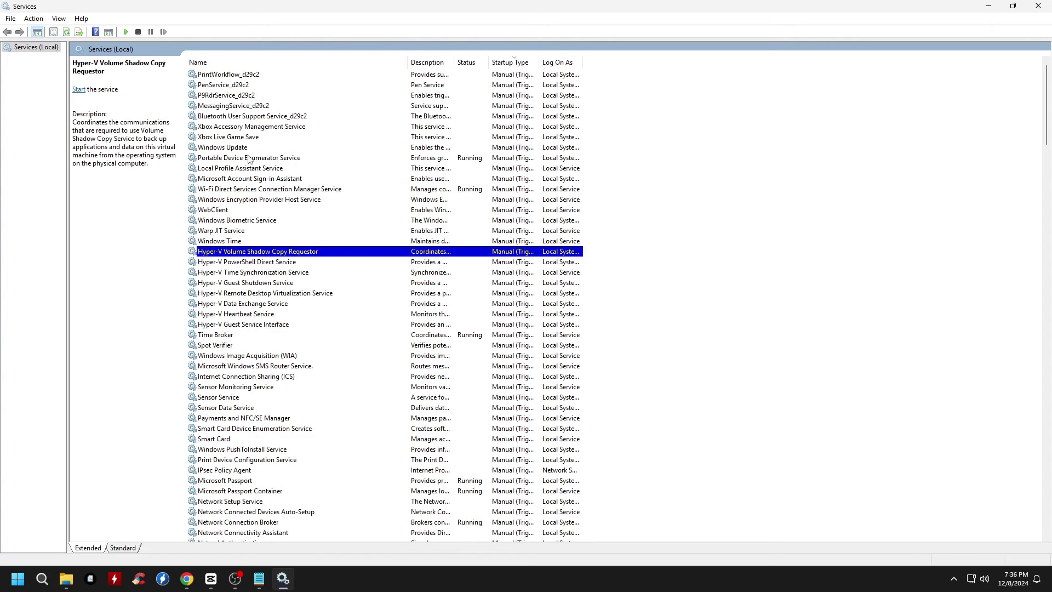
click(232, 257)
key(h)
key(h)
key(h)
key(h)
key(h)
key(h)
key(h)
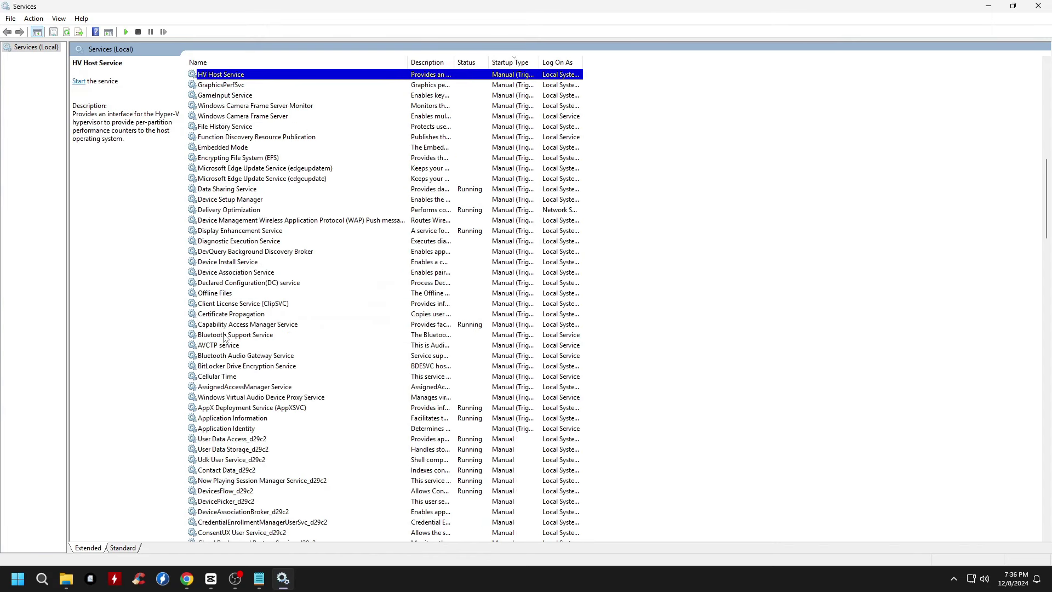
key(h)
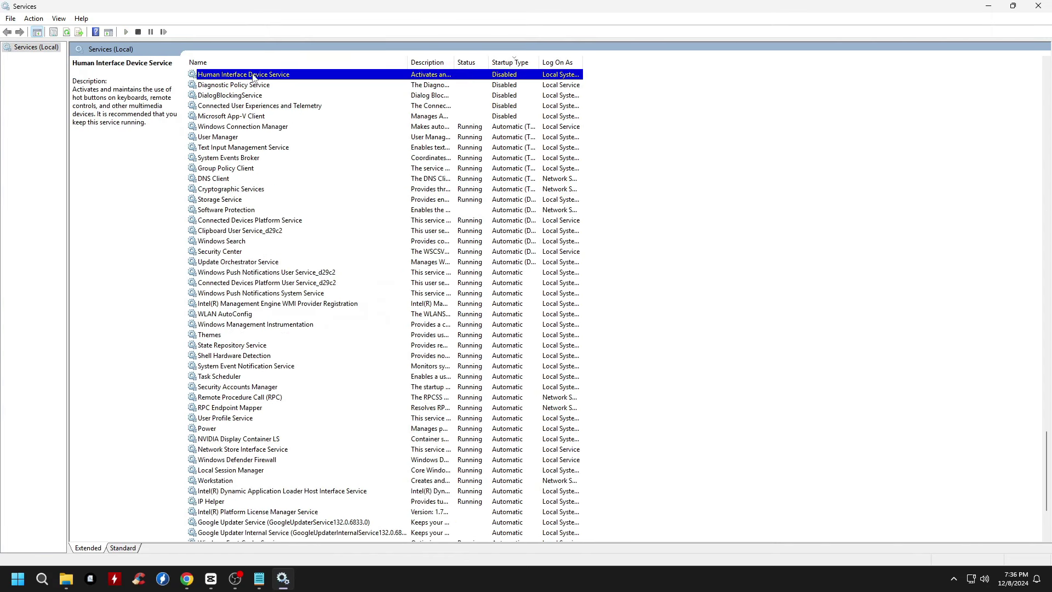
double_click(387, 75)
- Read through the Human Interface Device Service description, then apply Disabled as its startup type and close the properties
drag(479, 225, 594, 238)
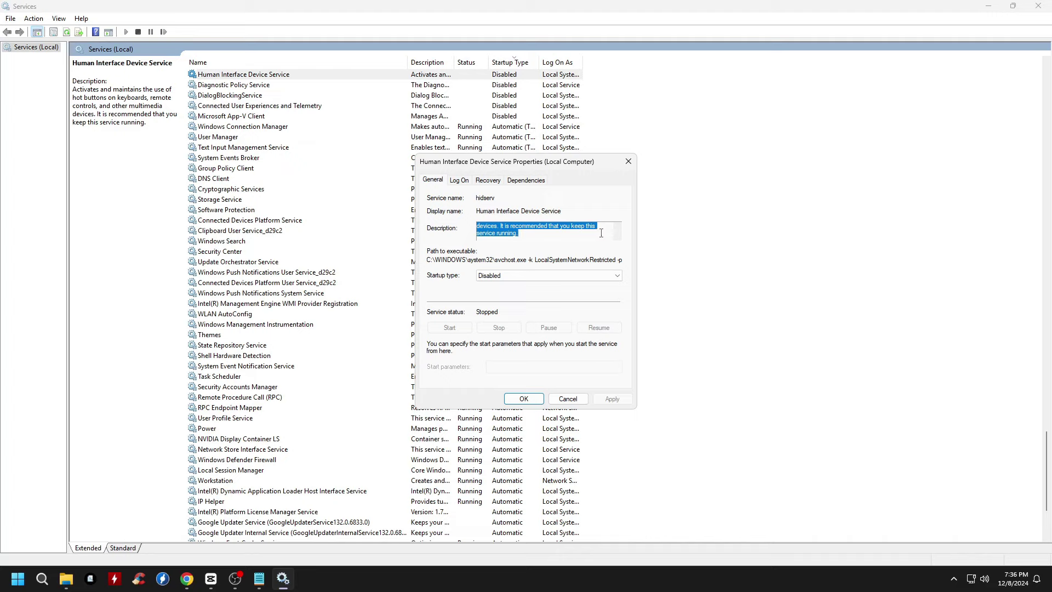
scroll(601, 233, up, 1)
scroll(596, 236, up, 1)
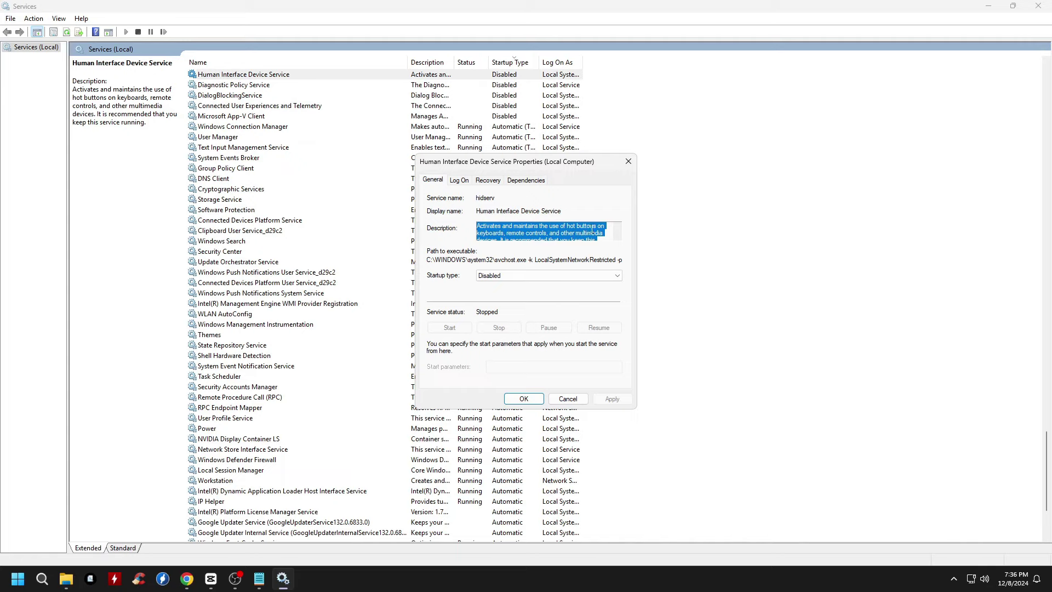
scroll(597, 232, down, 1)
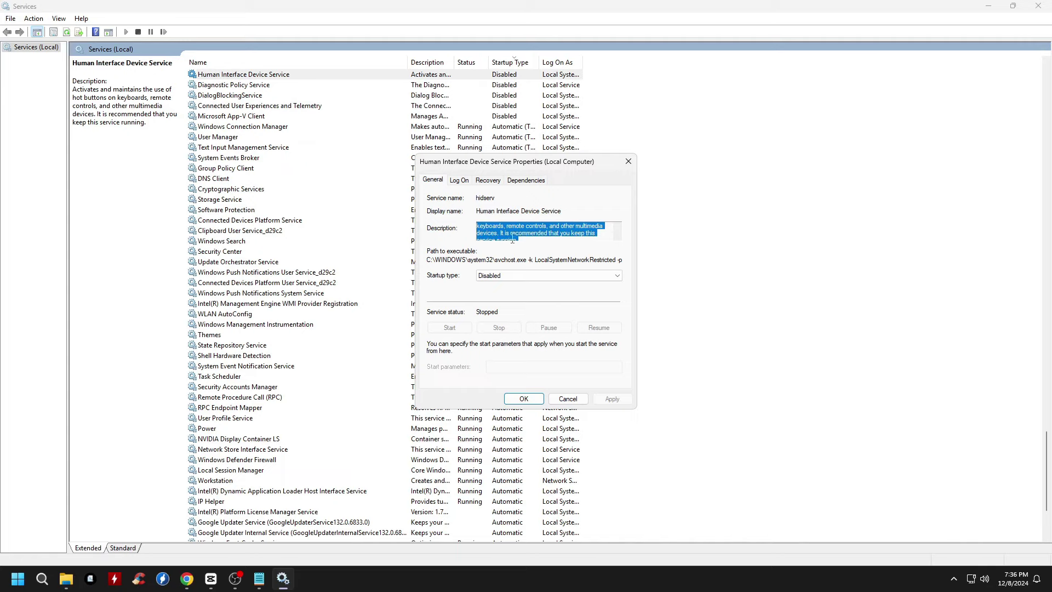
scroll(563, 232, down, 1)
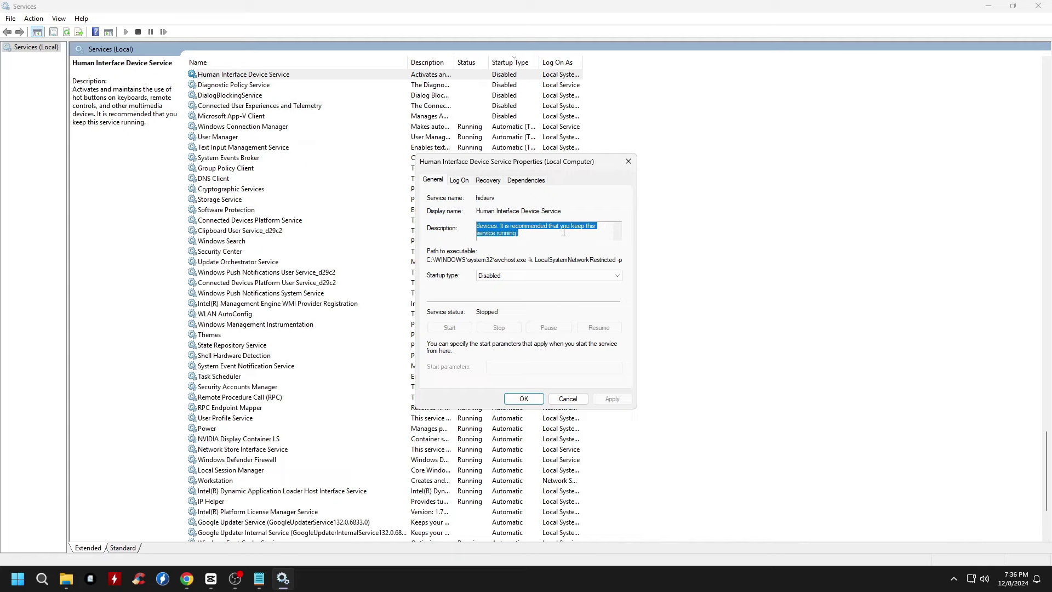
click(500, 238)
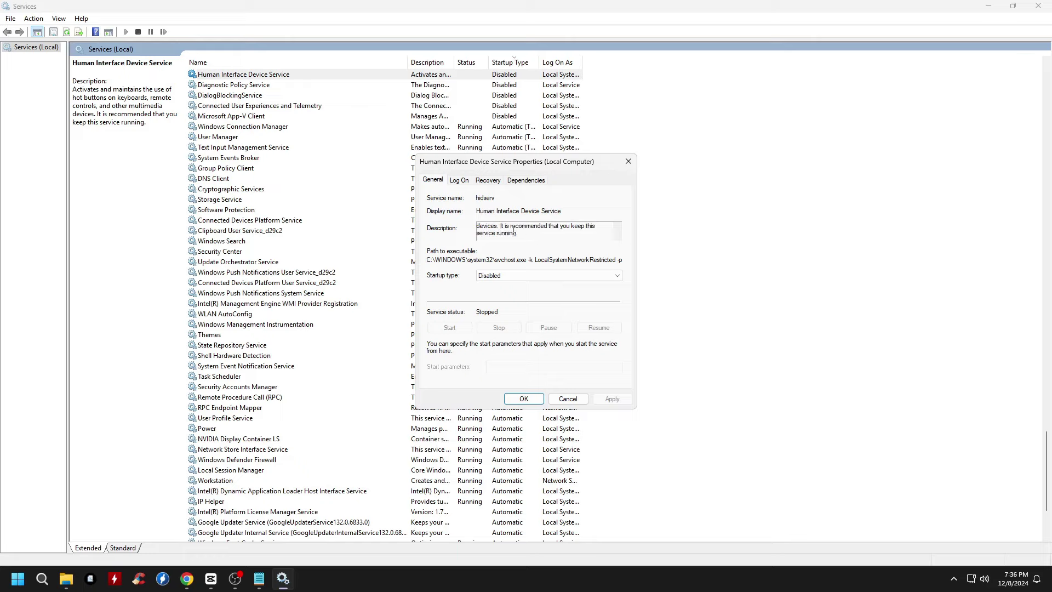
click(524, 277)
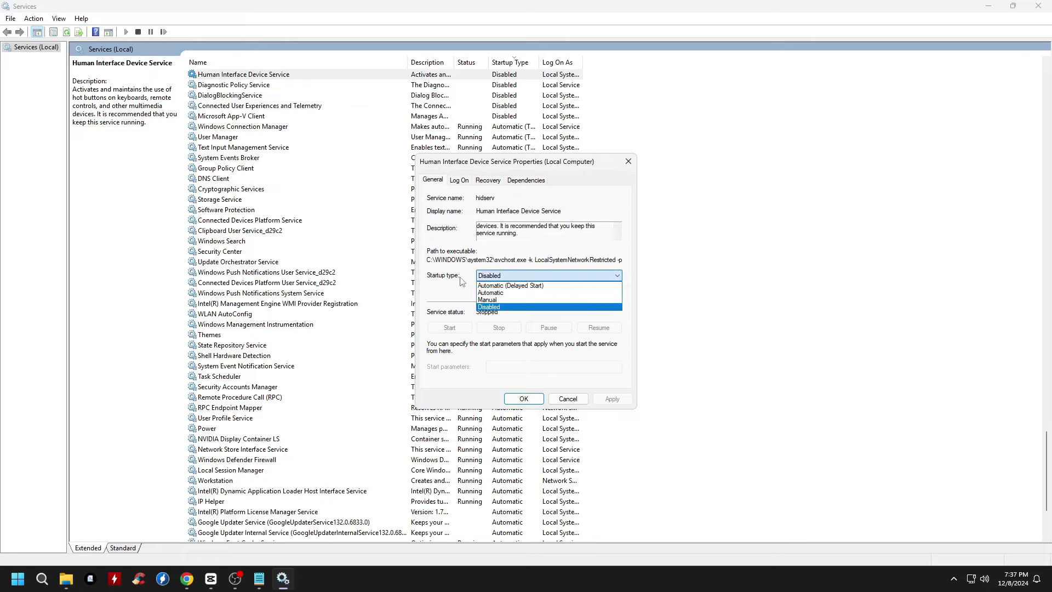
click(496, 307)
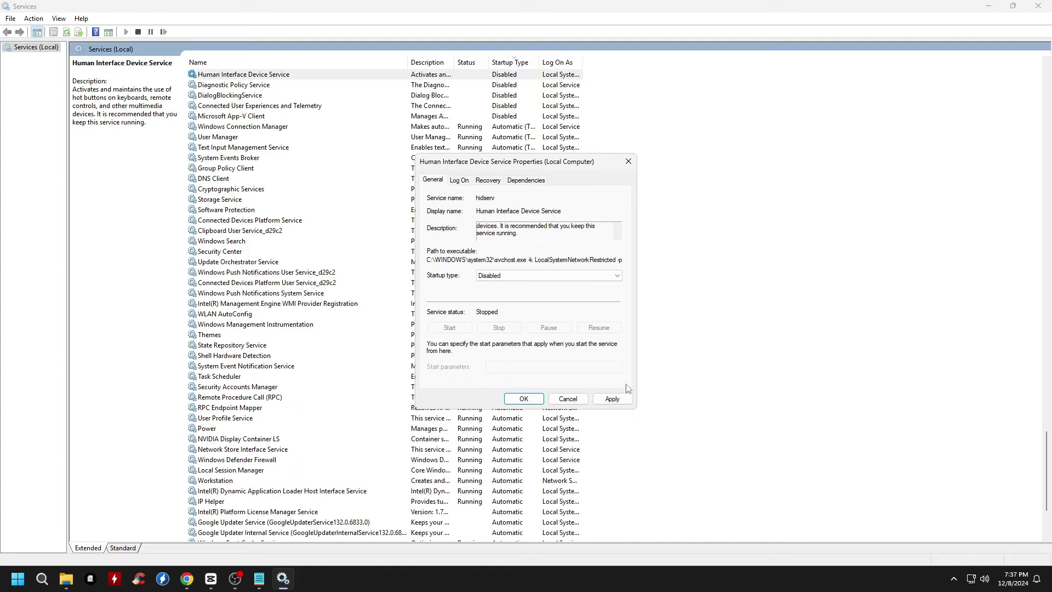
click(614, 399)
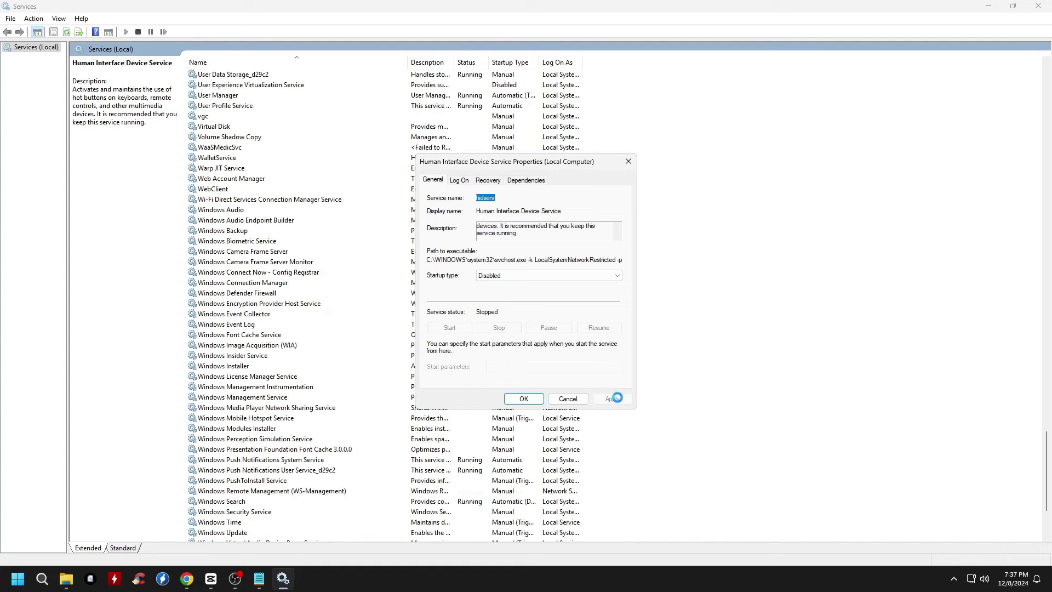
click(518, 401)
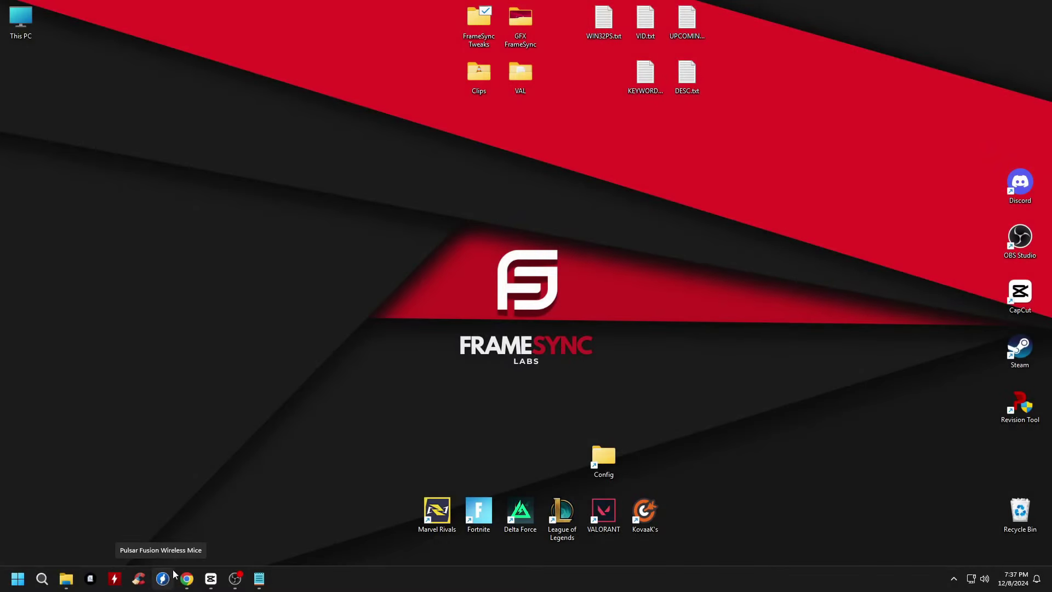
- Switch to Pulsar Fusion, check the X2V2 Mini Wireless mouse's Motion Sync, debounce time and polling rate settings, and close the program
click(165, 580)
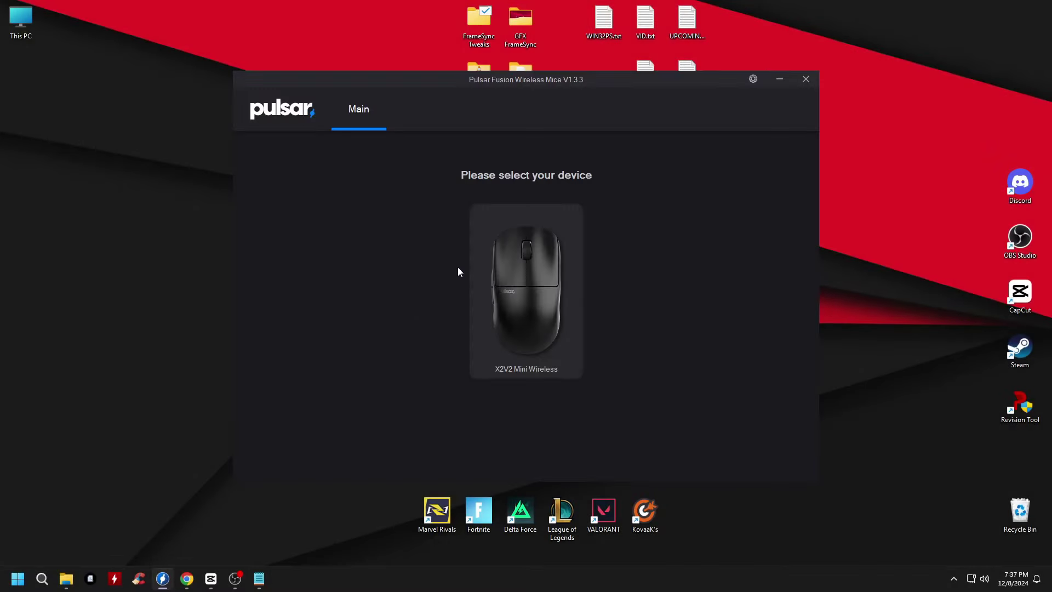
click(521, 303)
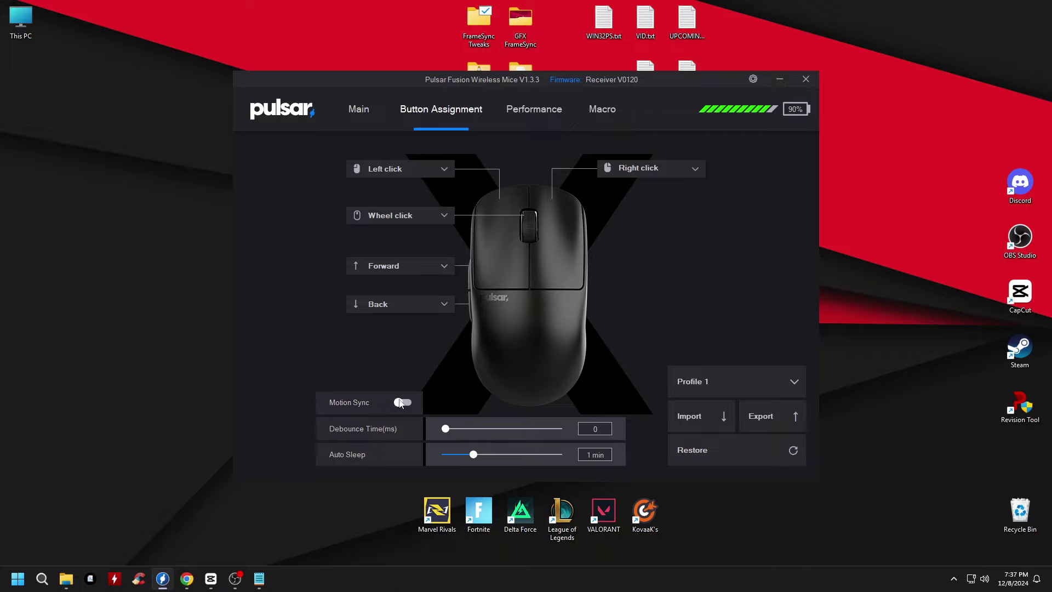
click(402, 404)
click(403, 404)
mouse_move(445, 428)
mouse_down()
mouse_move(536, 430)
mouse_move(432, 429)
mouse_up()
click(526, 112)
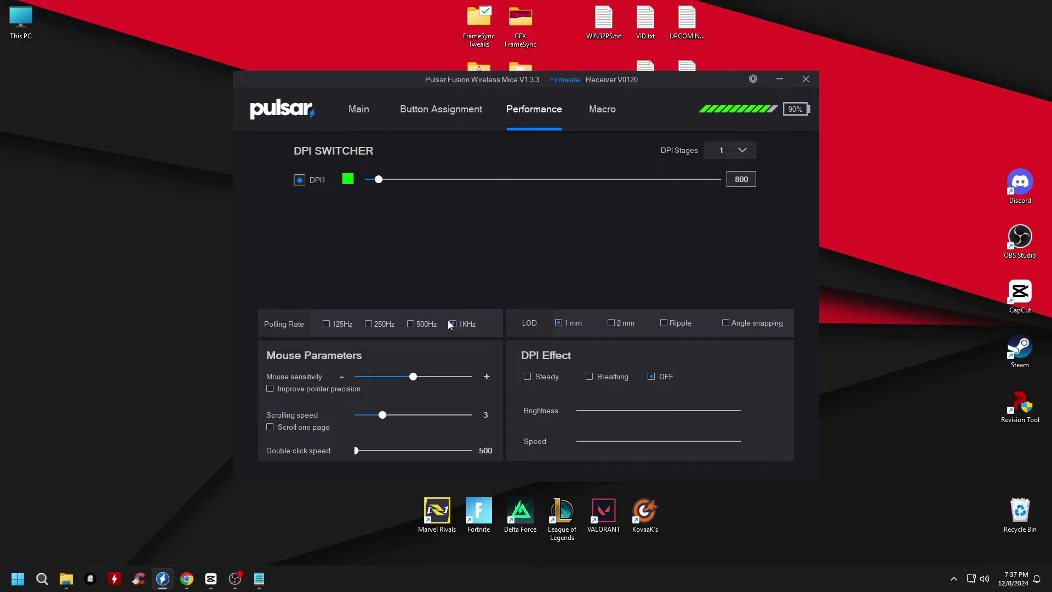
click(807, 79)
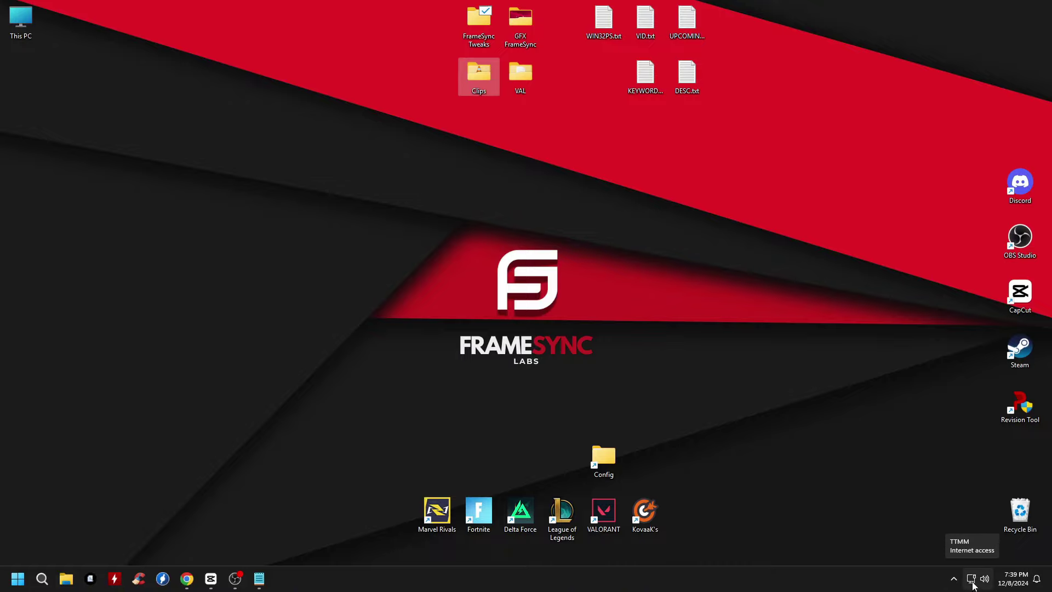
- Open the Ethernet adapter's additional options from the advanced network settings in Network & internet
right_click(972, 584)
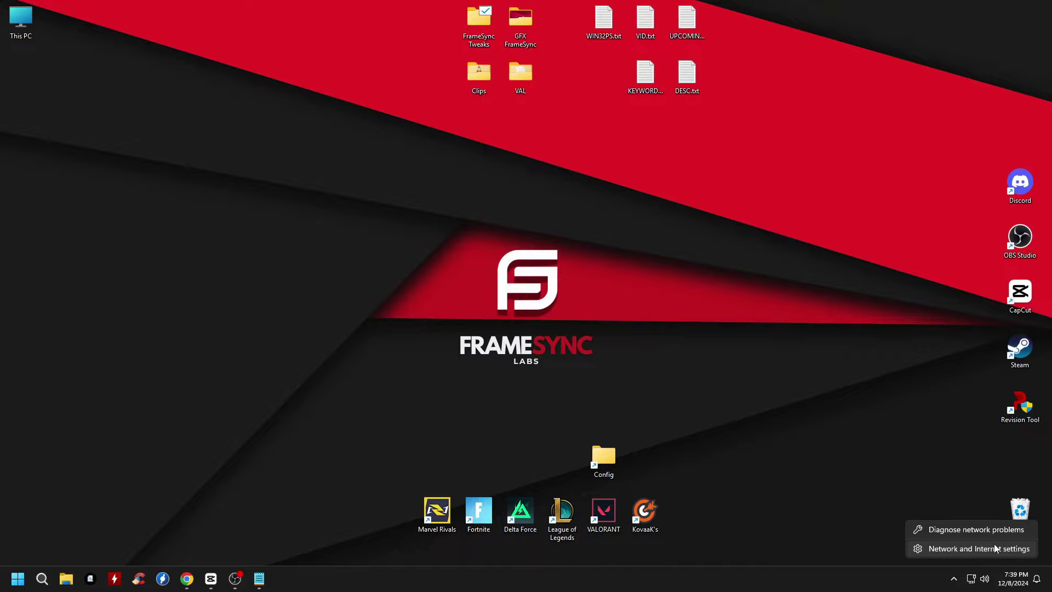
click(961, 548)
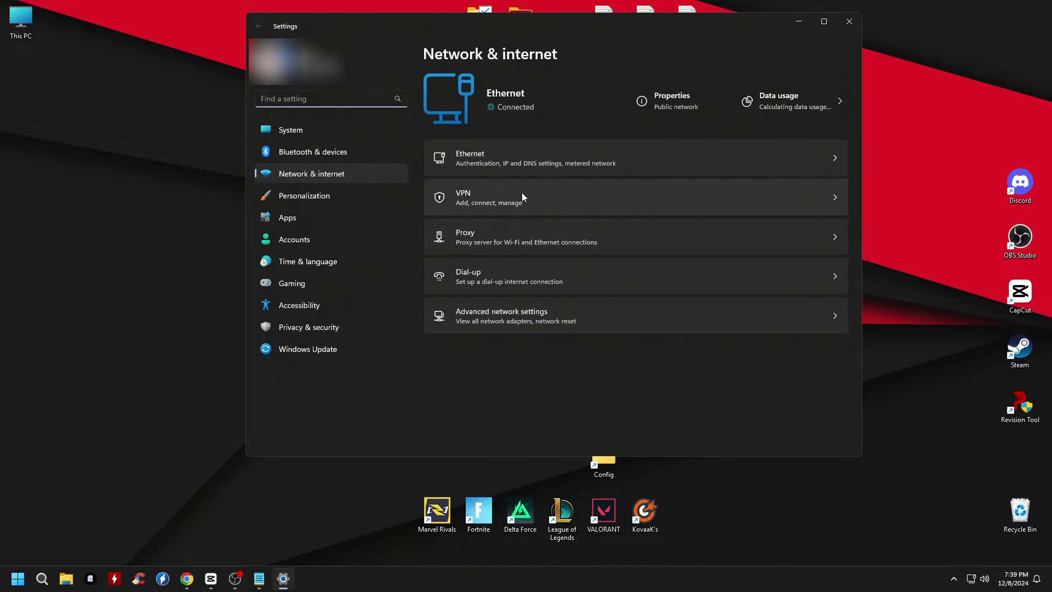
click(543, 317)
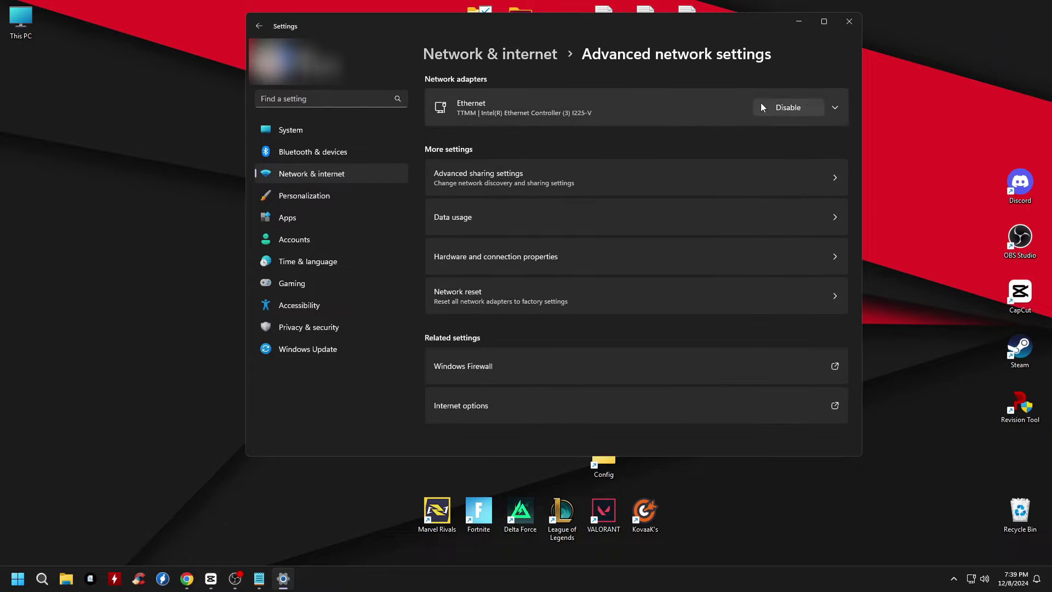
click(834, 108)
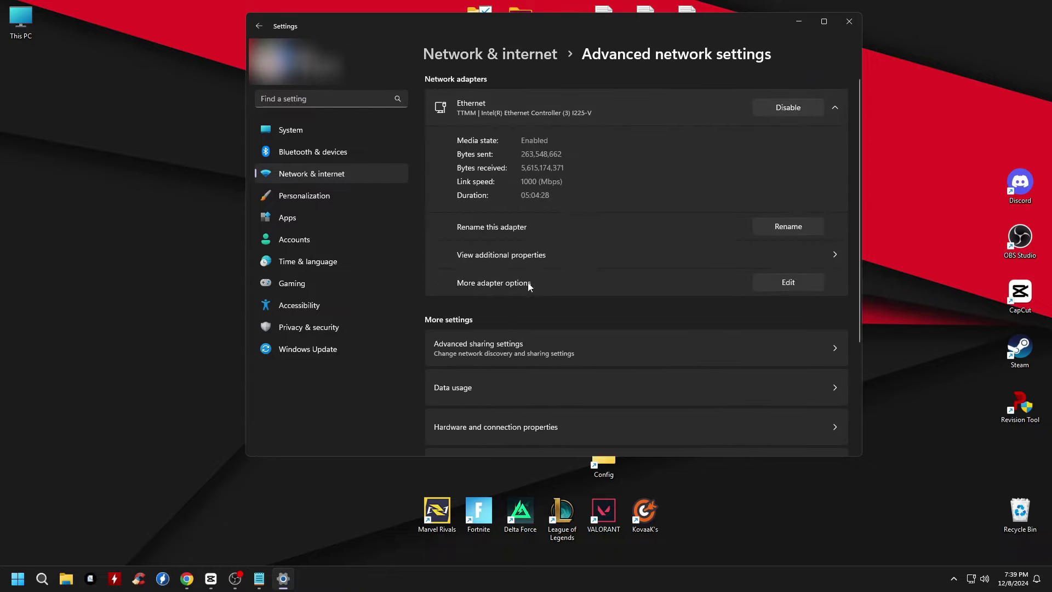
click(789, 281)
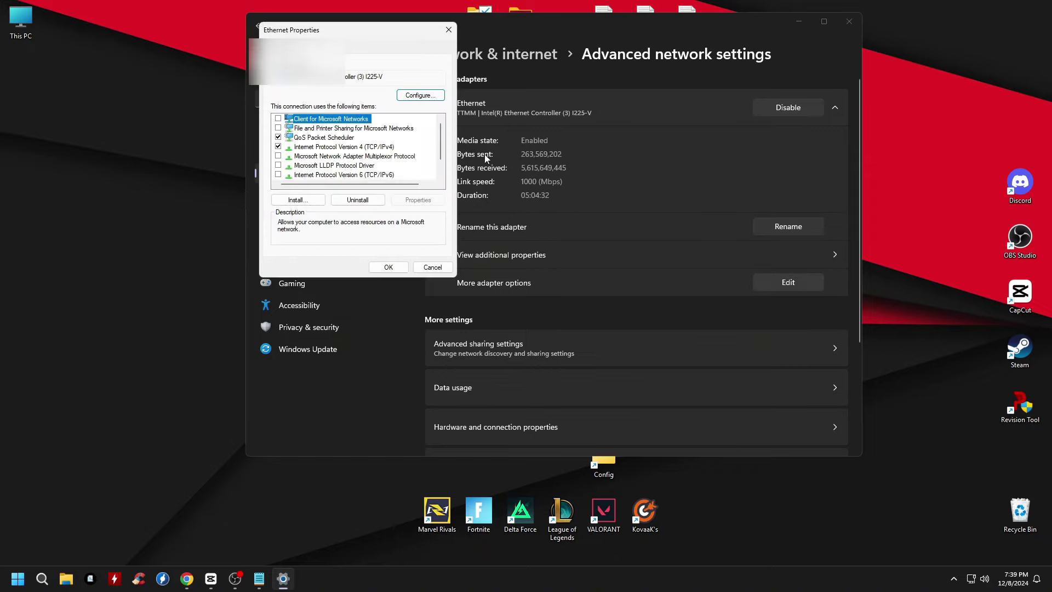
- Enable Internet Protocol Version 6, Link-Layer Topology Discovery Responder and Link-Layer Topology Discovery Mapper I/O Driver for the Ethernet connection
drag(347, 30, 480, 53)
drag(562, 152, 563, 174)
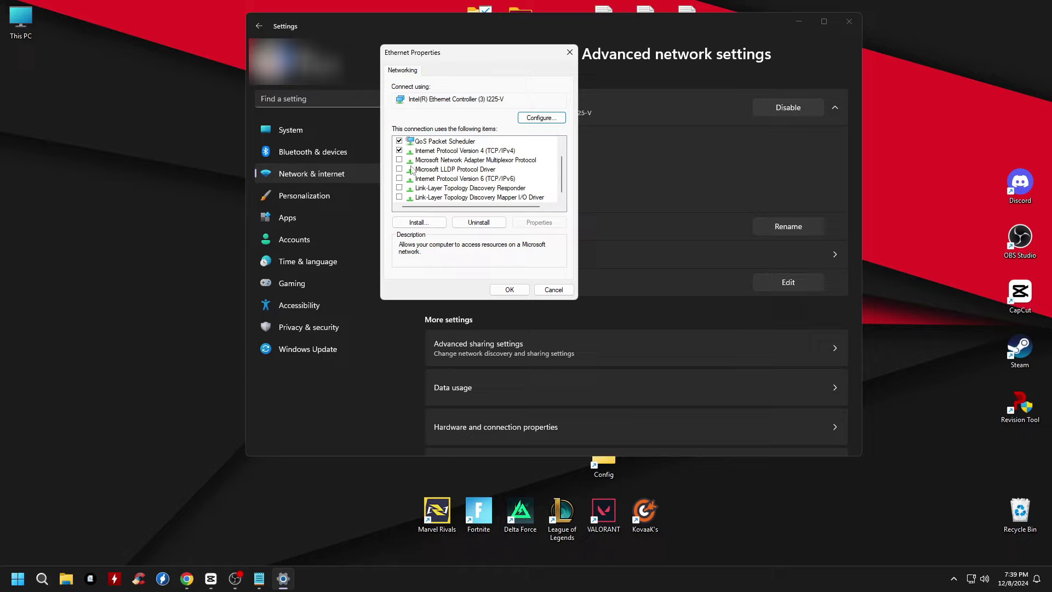
click(400, 179)
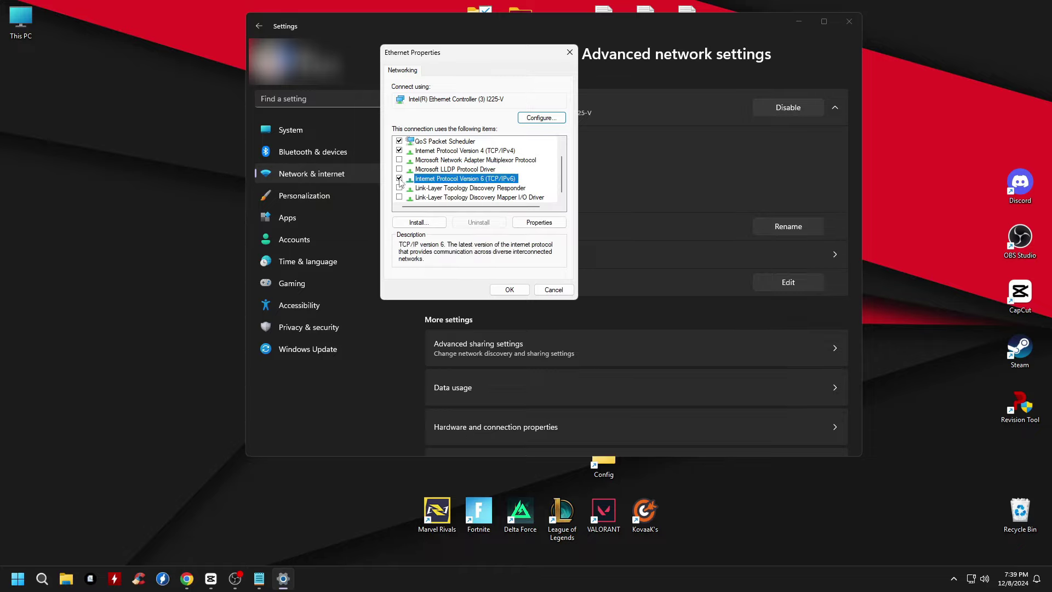
click(400, 187)
click(399, 196)
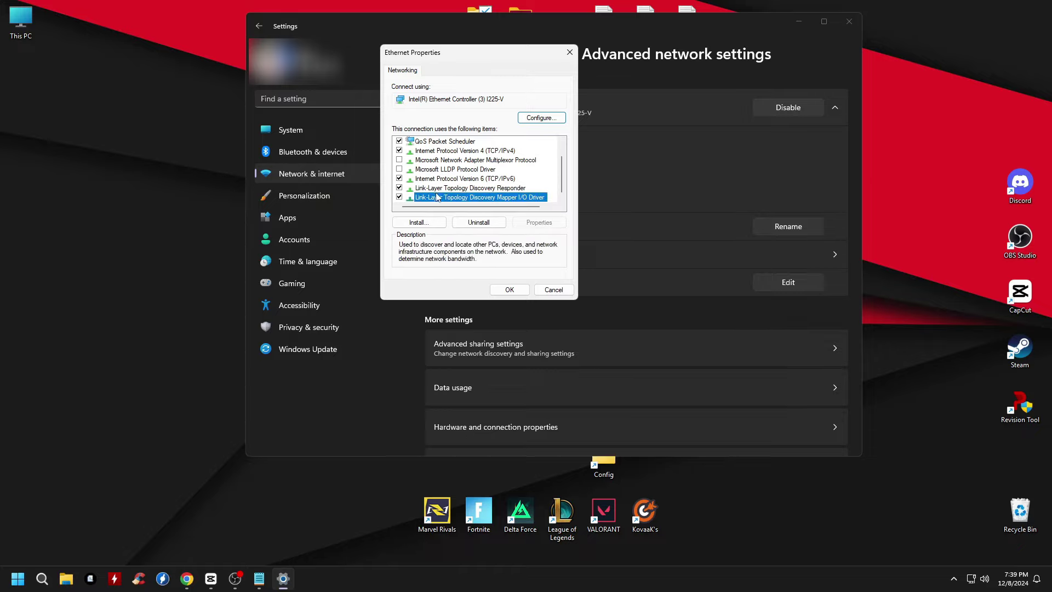
- Disable Internet Protocol Version 6 and both Link-Layer Topology Discovery items for the Ethernet connection and confirm the properties
click(399, 179)
click(399, 187)
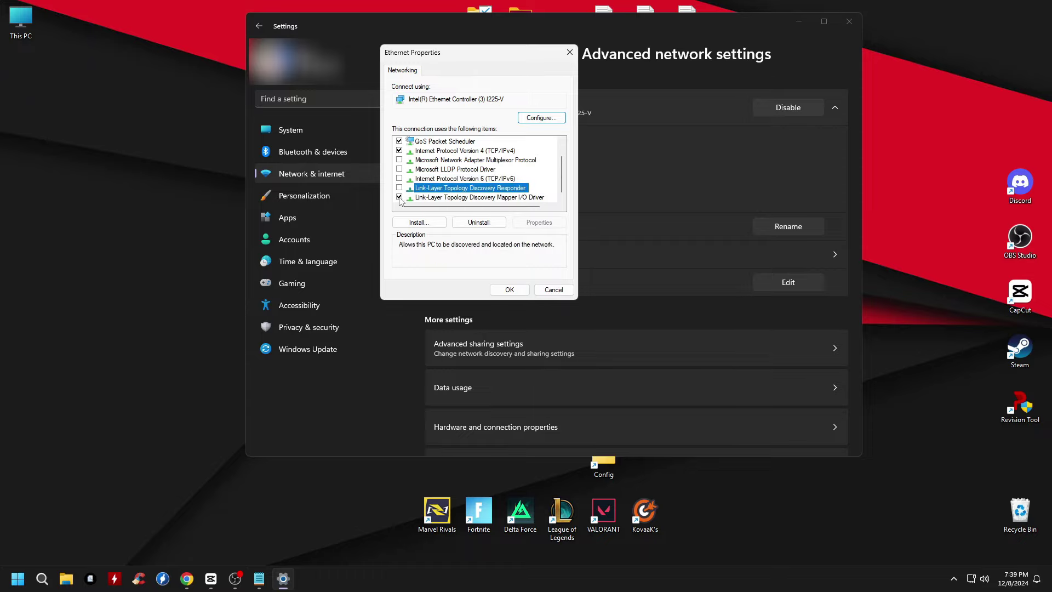
click(399, 197)
scroll(563, 180, up, 1)
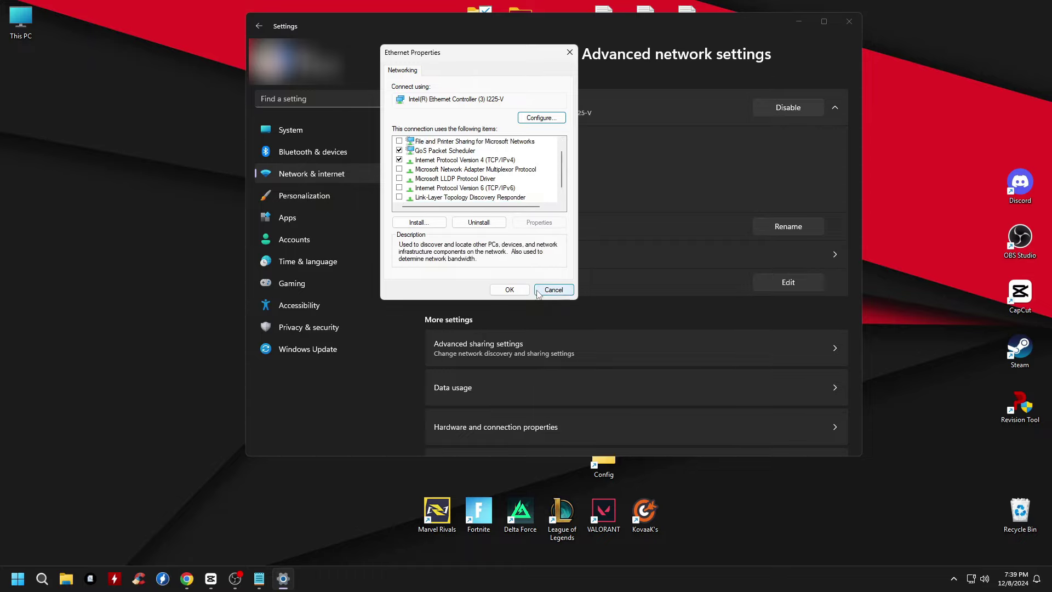
click(509, 290)
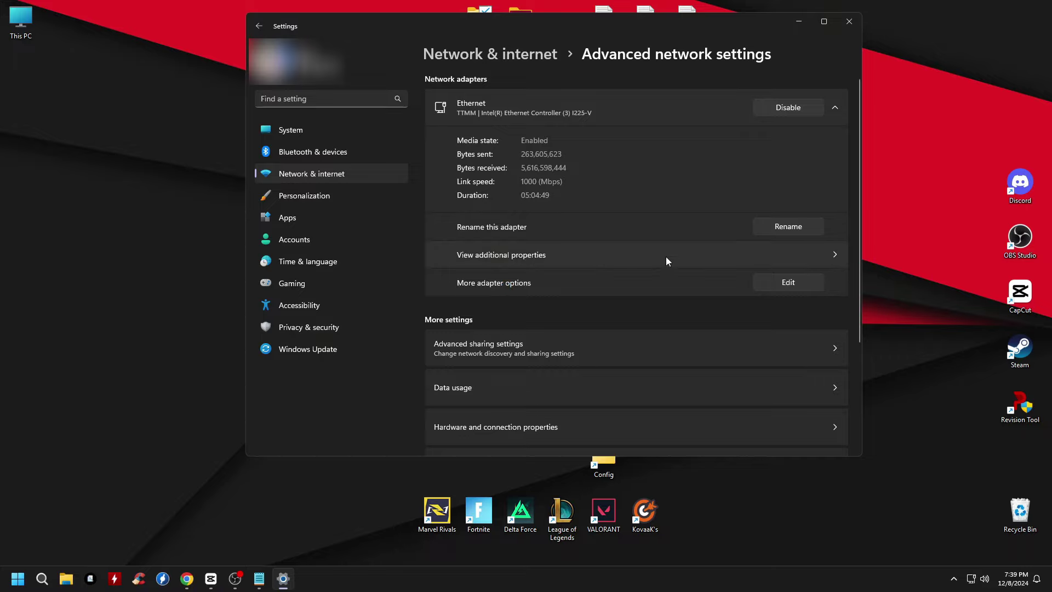
- Reopen the Ethernet properties and open the Intel I225-V controller's configuration, discarding pending connection changes and moving its window over Settings
click(789, 283)
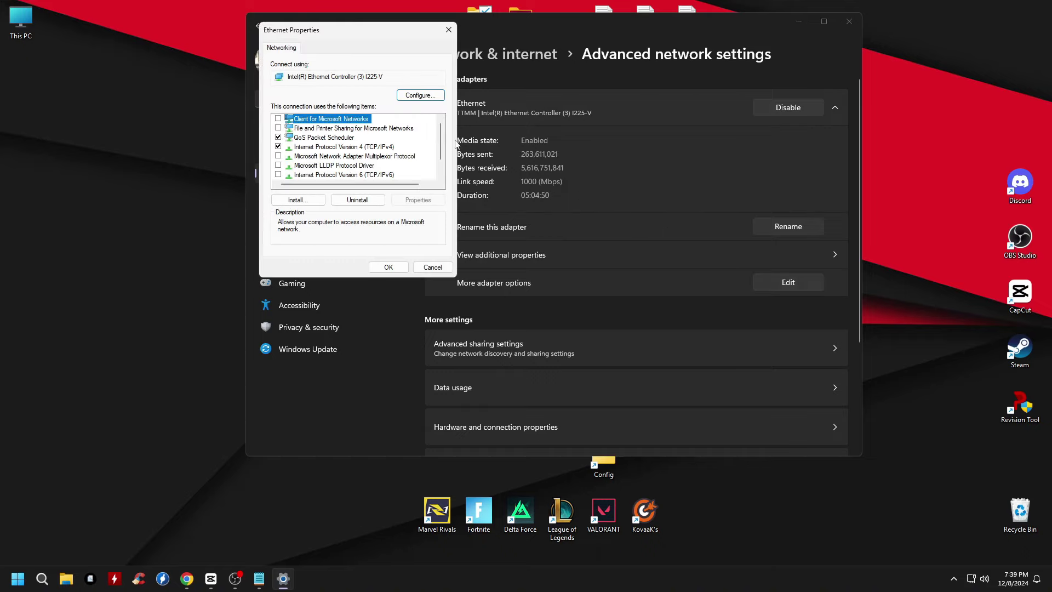
key(Down)
key(Down)
click(428, 98)
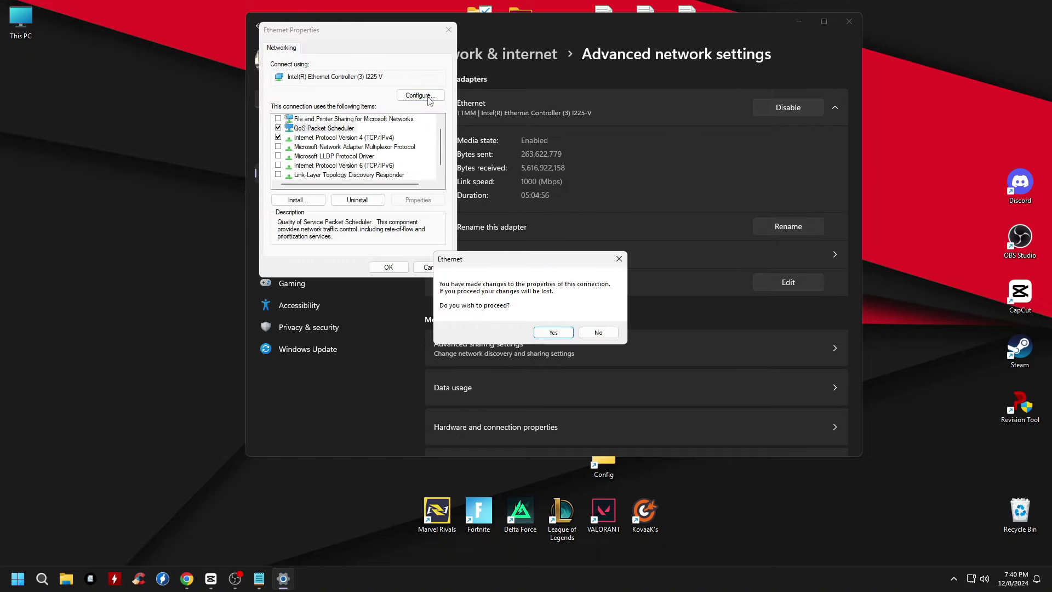
click(554, 334)
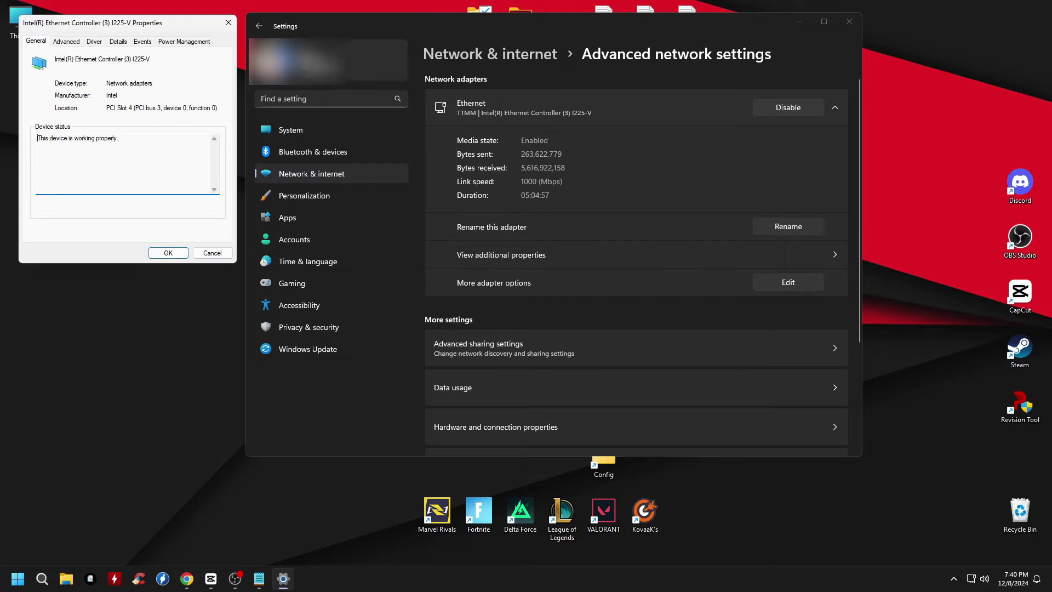
drag(172, 30, 637, 165)
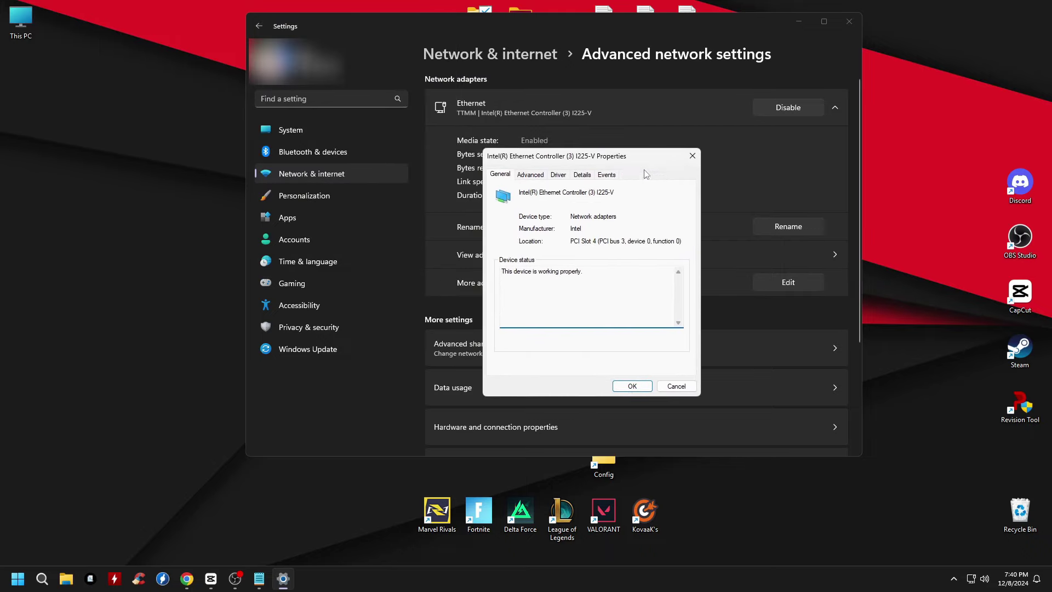
- Disable both letting the computer turn off the Intel I225-V controller to save power and letting the device wake the computer
click(650, 174)
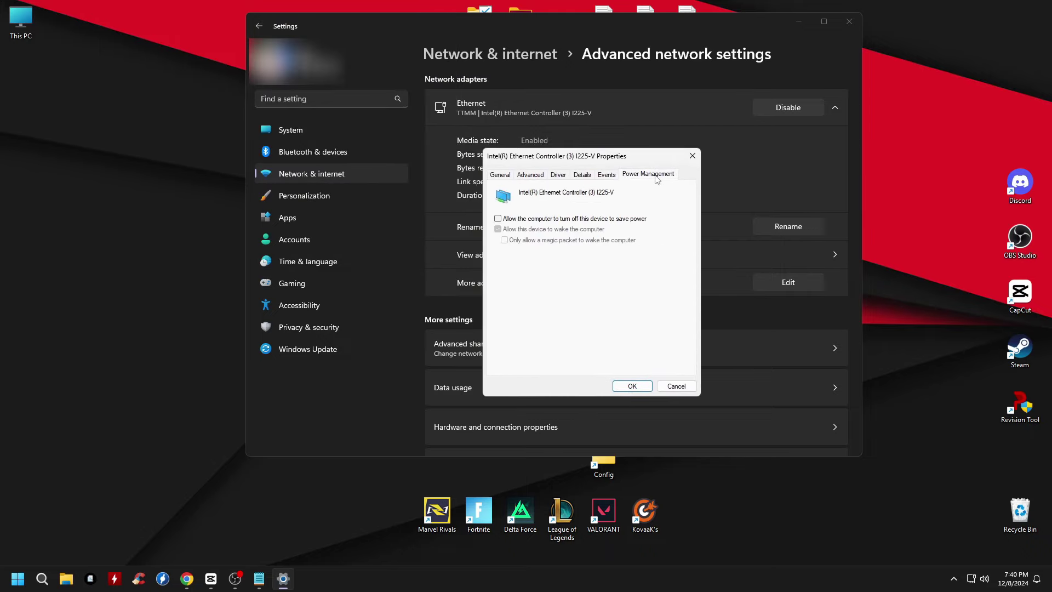
click(498, 219)
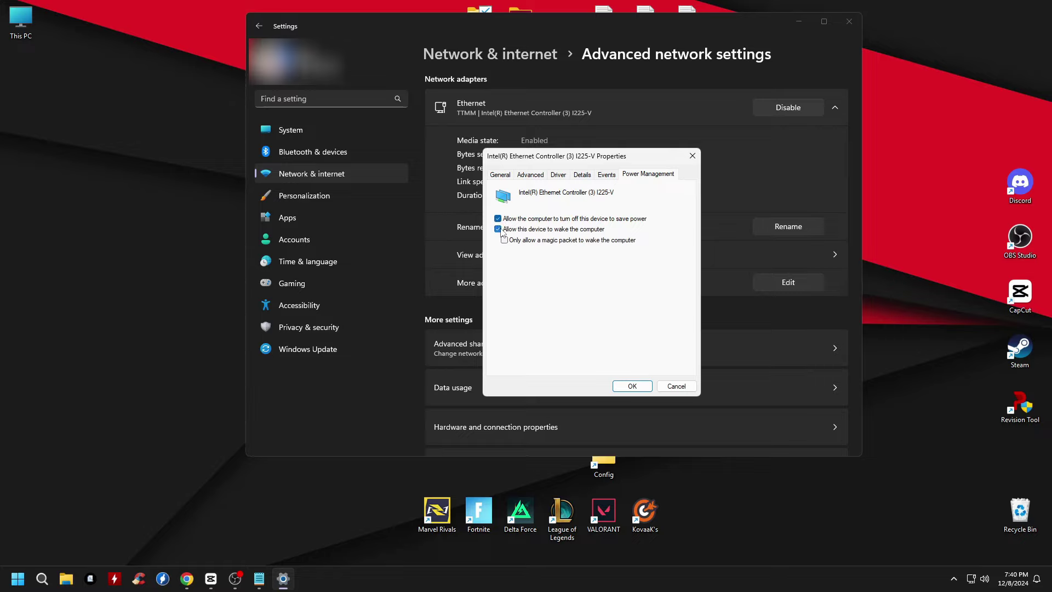
click(498, 229)
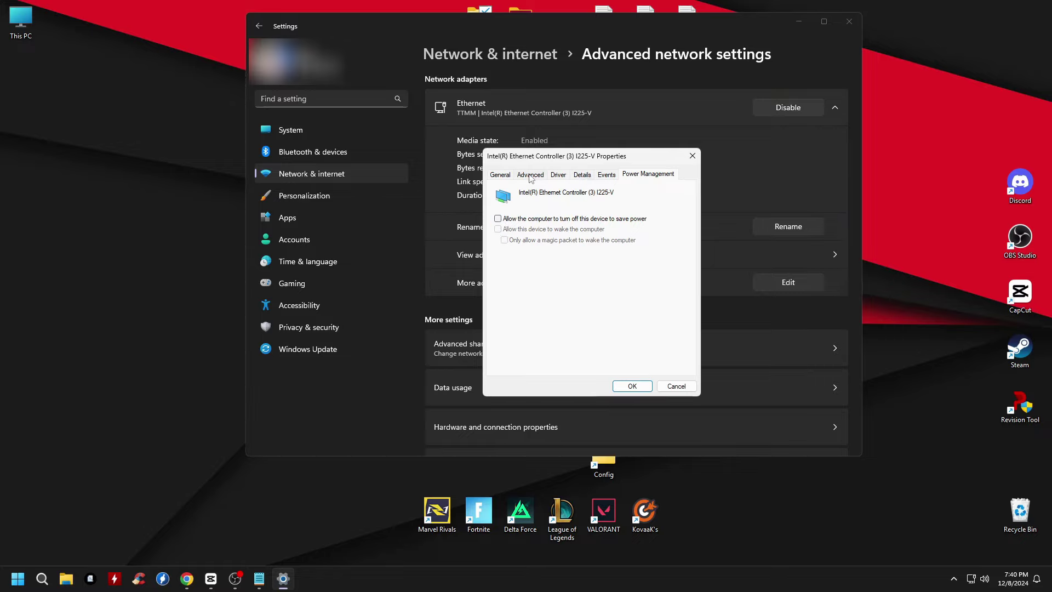
- Update the Intel I225-V Ethernet controller's driver and close the driver update wizard
click(559, 175)
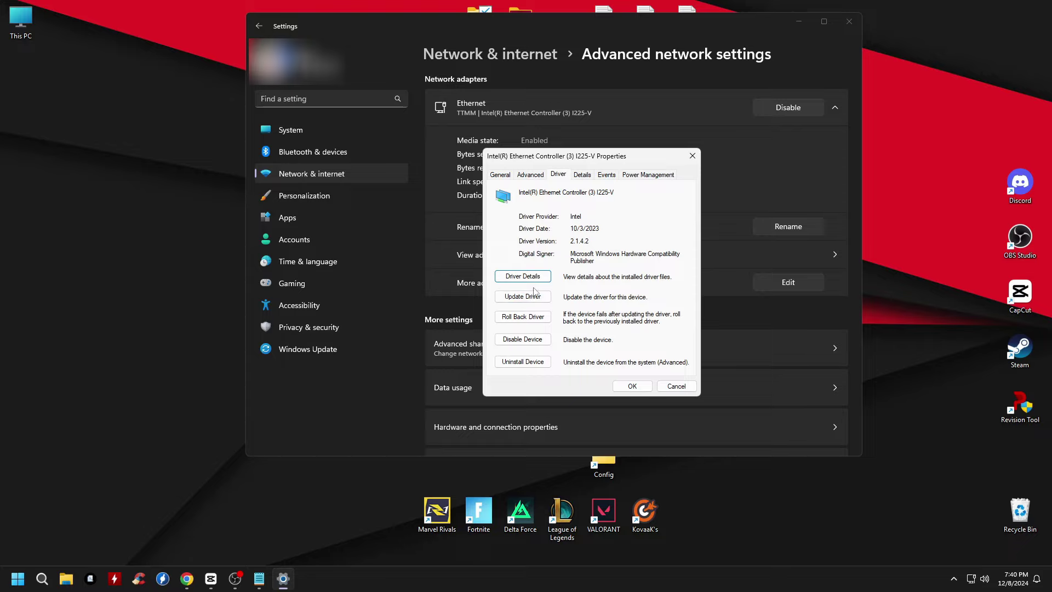
click(516, 299)
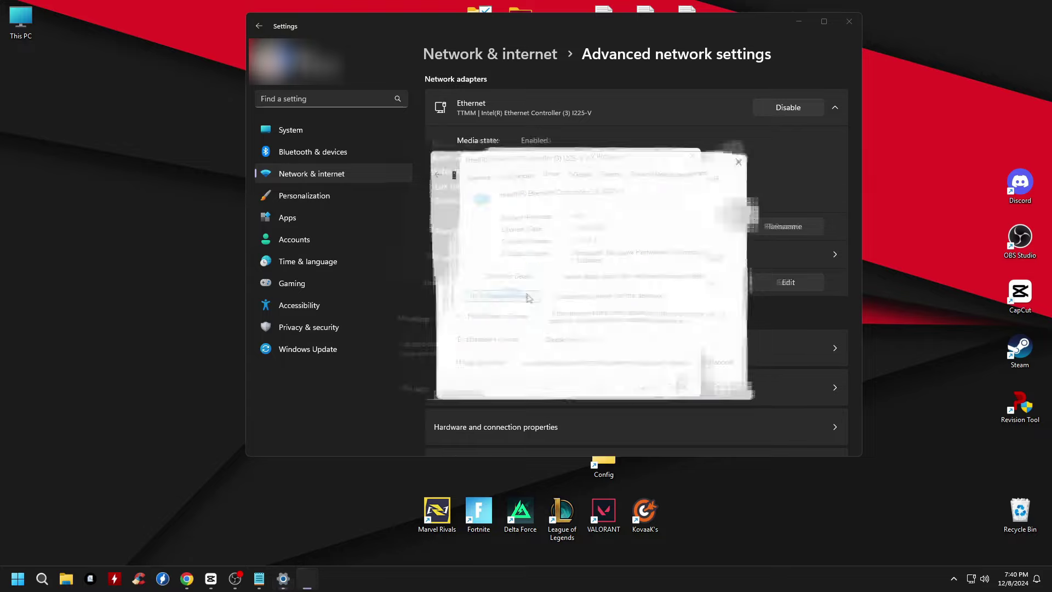
click(529, 247)
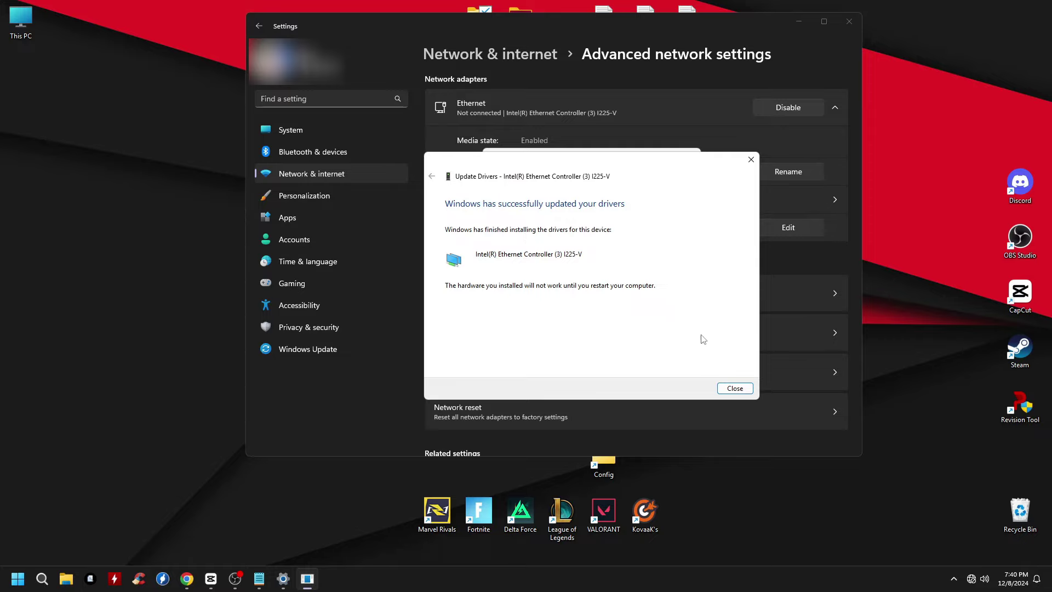
click(735, 389)
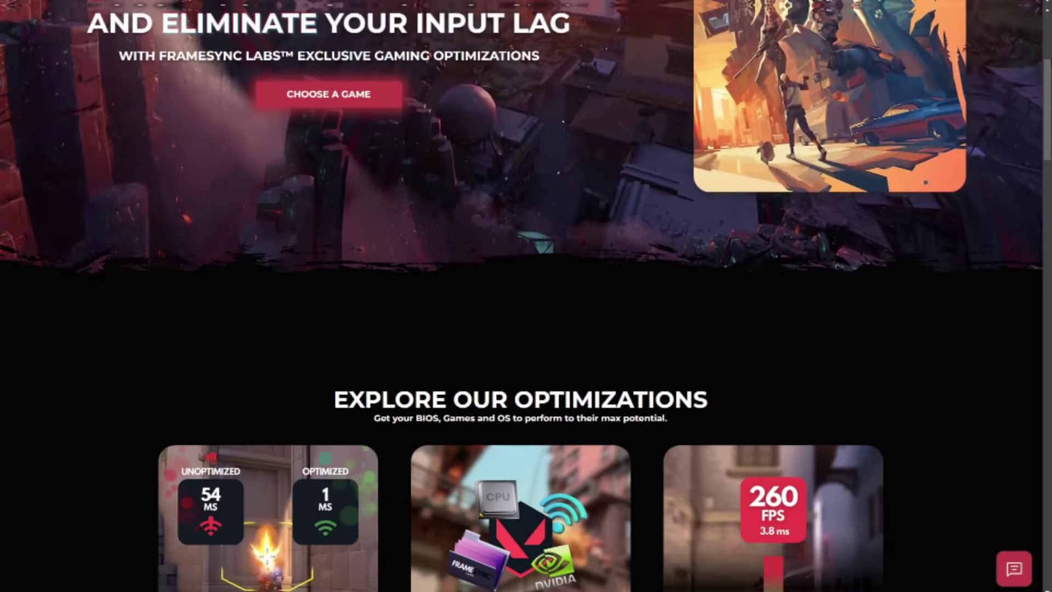
scroll(577, 345, down, 15)
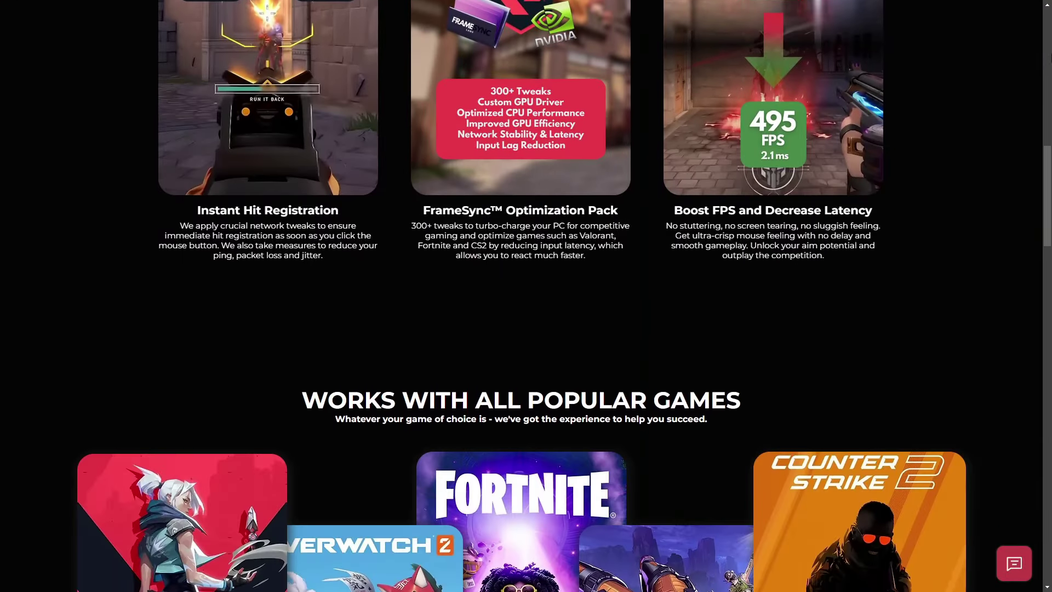
scroll(577, 345, down, 10)
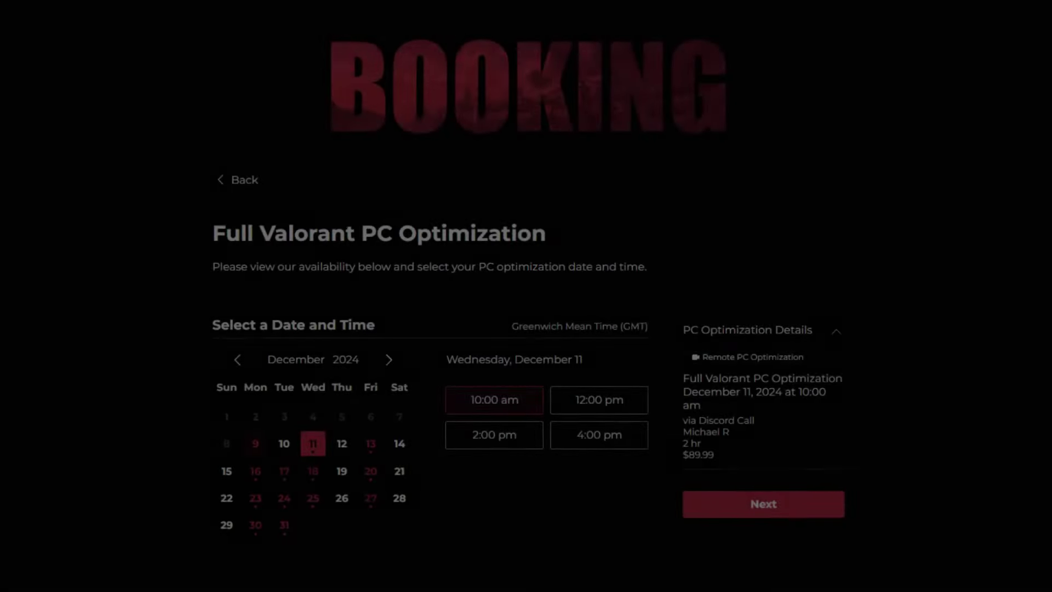